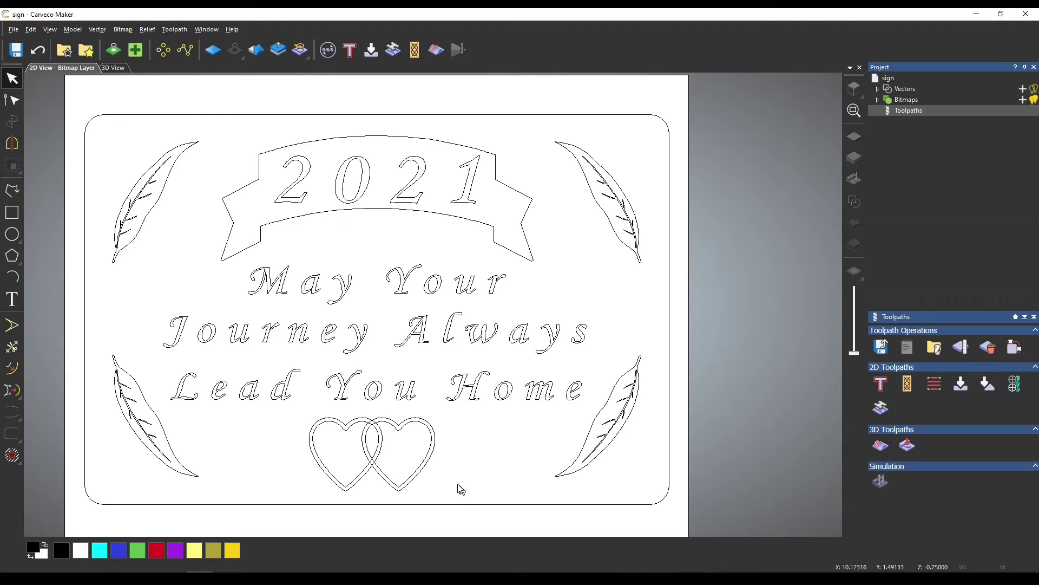
# Step: Select both heart outlines and calculate a V-Bit Carving toolpath with the Small V-Bit 1/4 Inch 90 degree
pyautogui.moveTo(456, 490); pyautogui.dragTo(299, 413)
pyautogui.click(292, 429)
pyautogui.moveTo(409, 464); pyautogui.dragTo(340, 435)
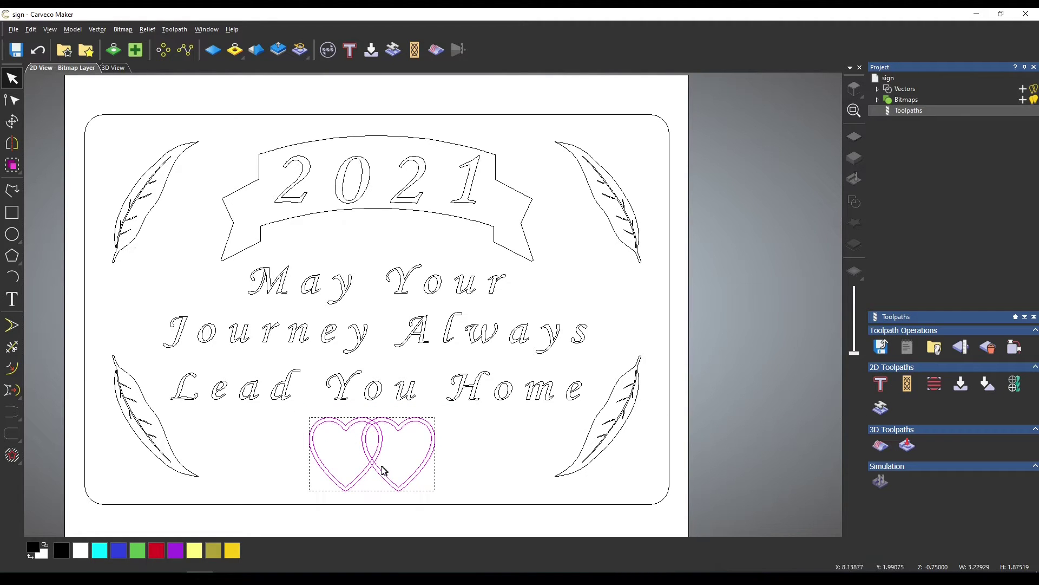
pyautogui.click(883, 385)
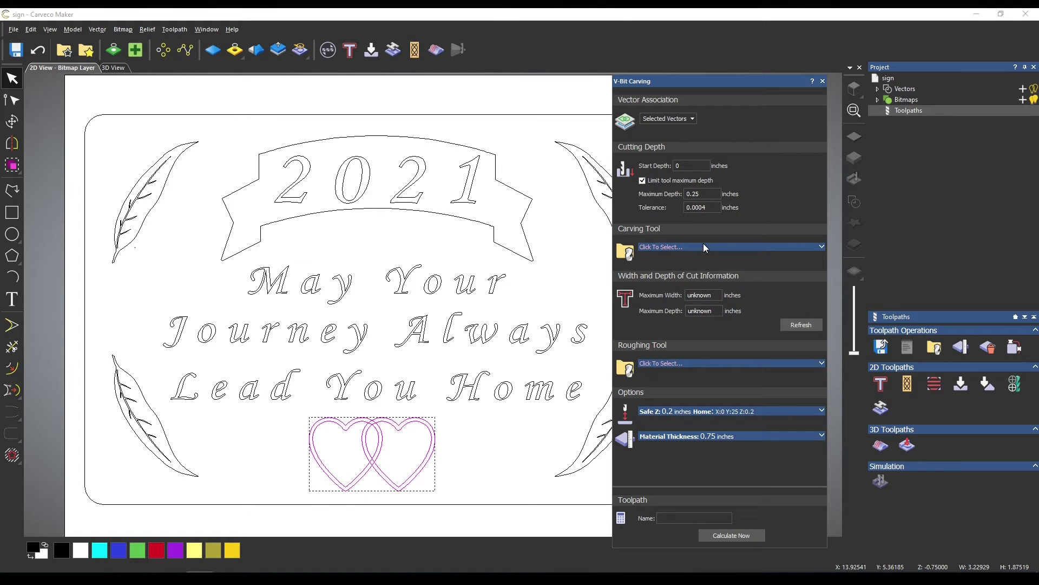
pyautogui.click(704, 247)
pyautogui.scroll(-3, 429, 357)
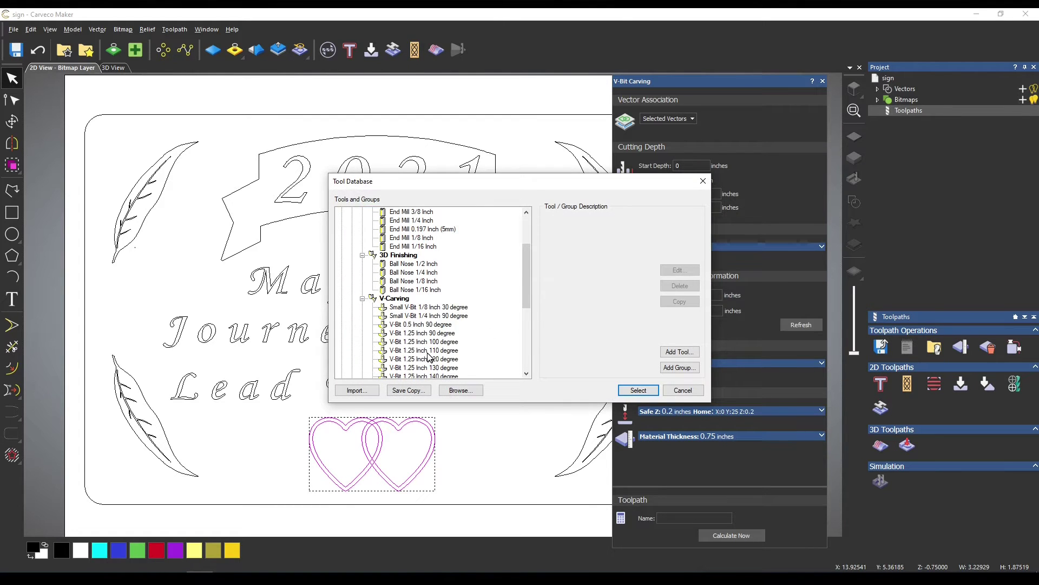
pyautogui.doubleClick(428, 315)
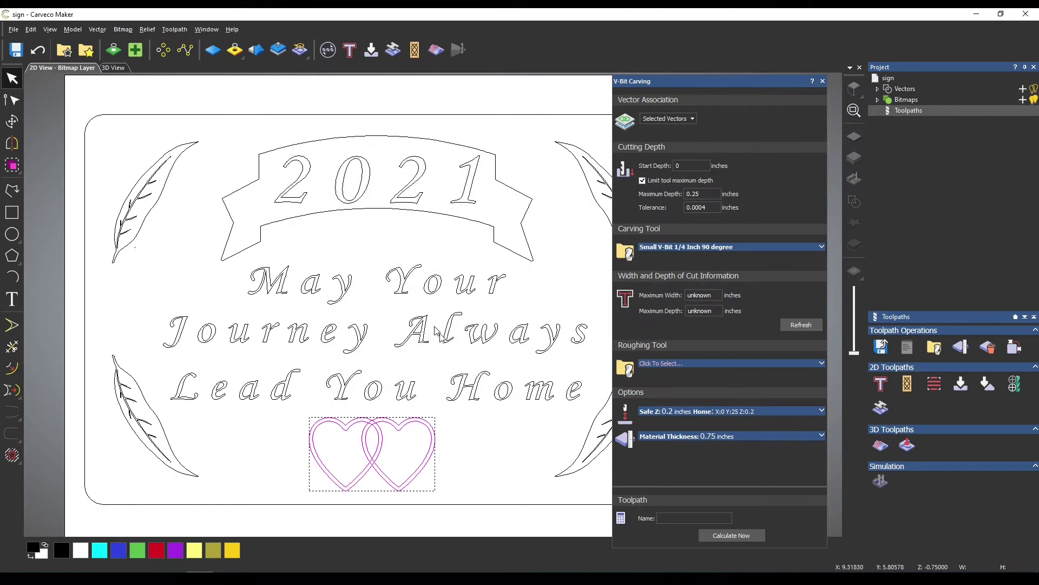
pyautogui.click(744, 536)
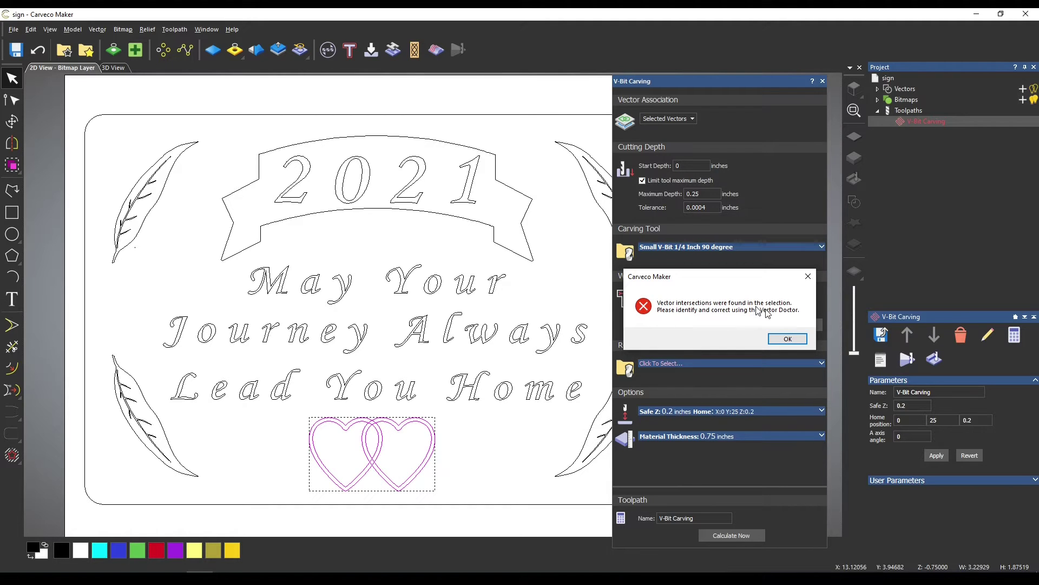
# Step: Dismiss the intersections error and use Vector Doctor's Vector intersections check to mark where the hearts cross
pyautogui.click(800, 340)
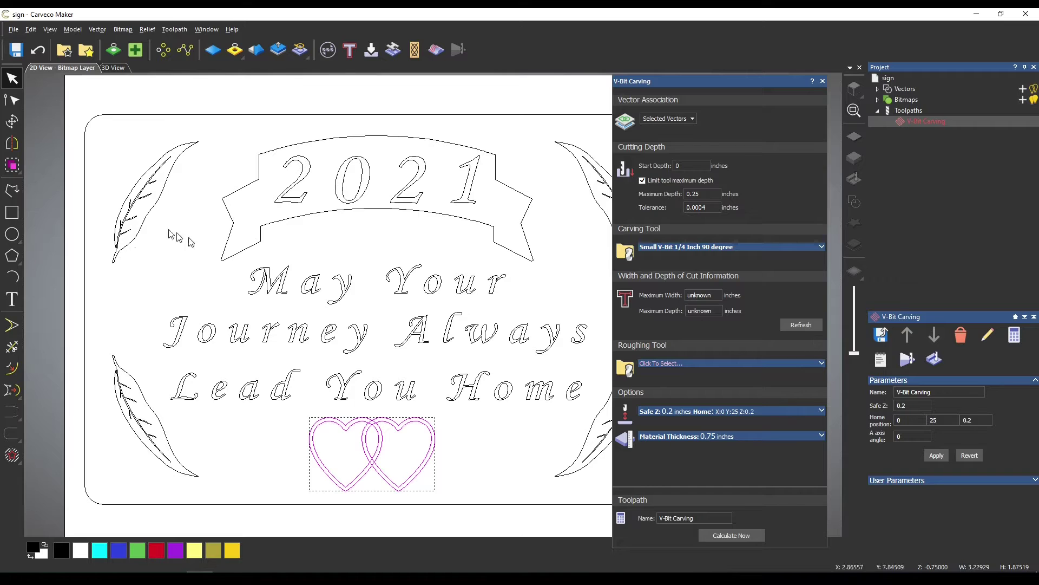
pyautogui.click(136, 49)
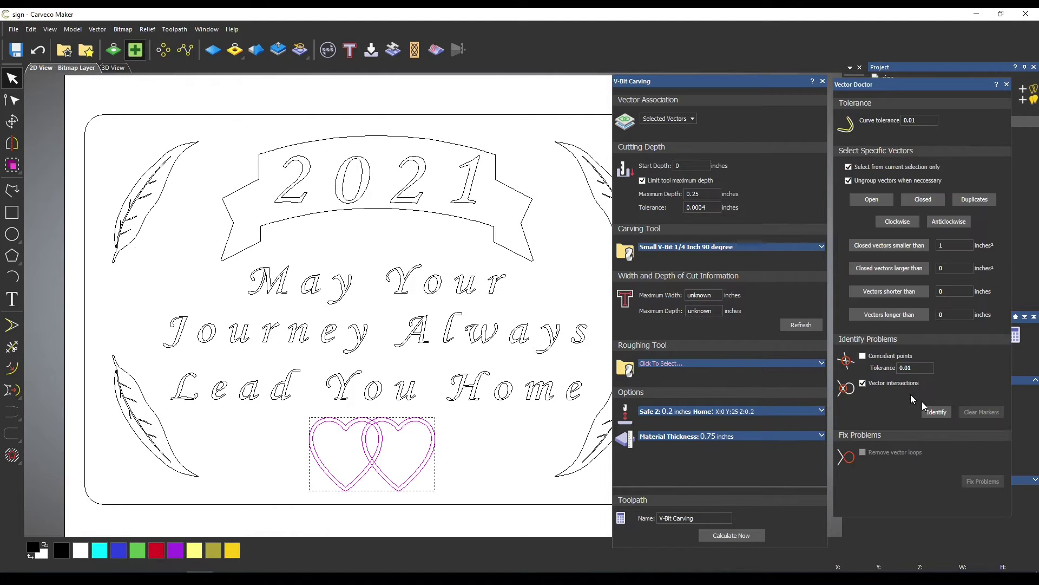
pyautogui.click(927, 413)
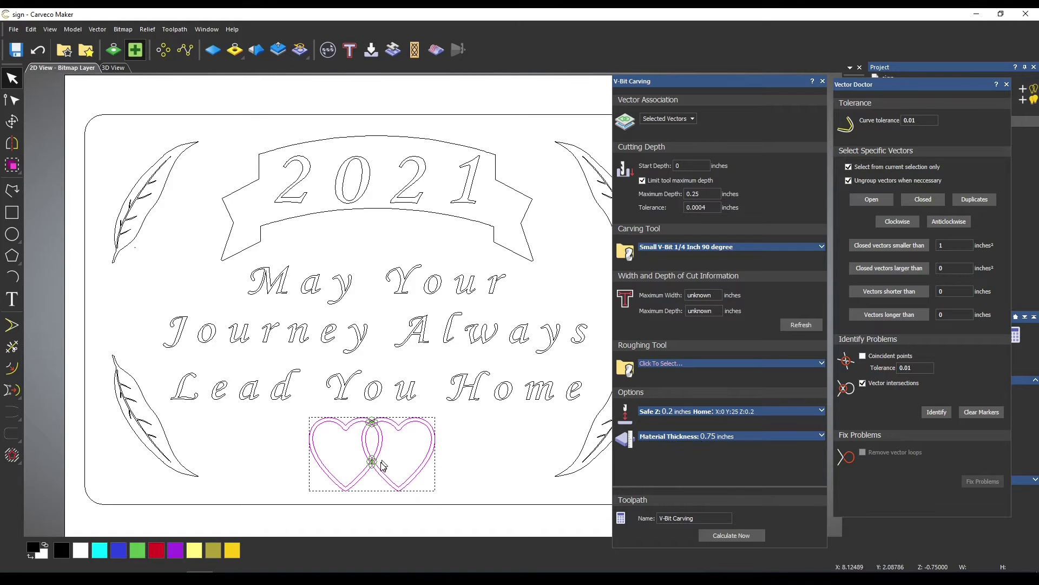
pyautogui.scroll(3, 378, 458)
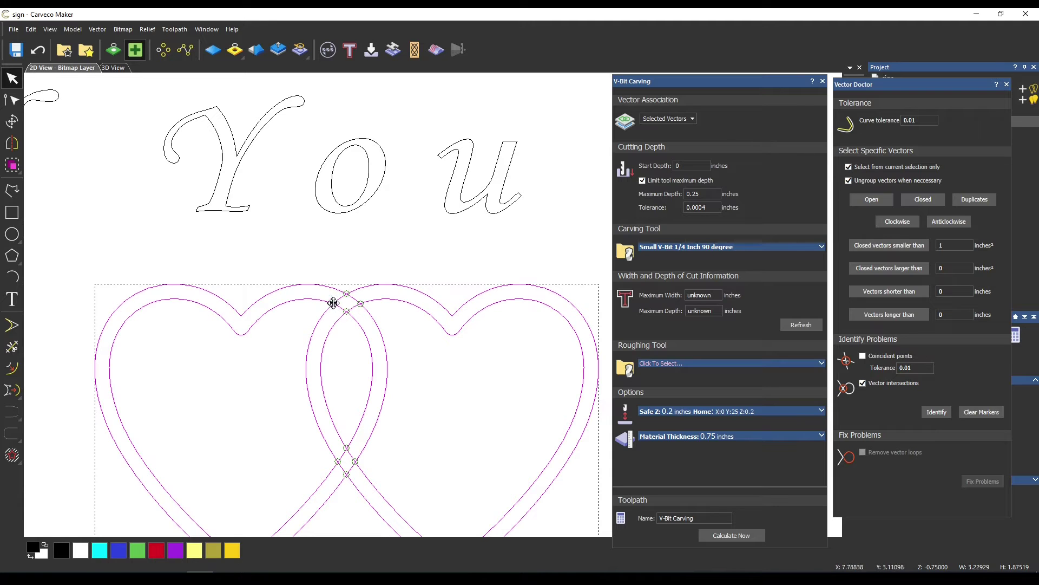
pyautogui.click(391, 325)
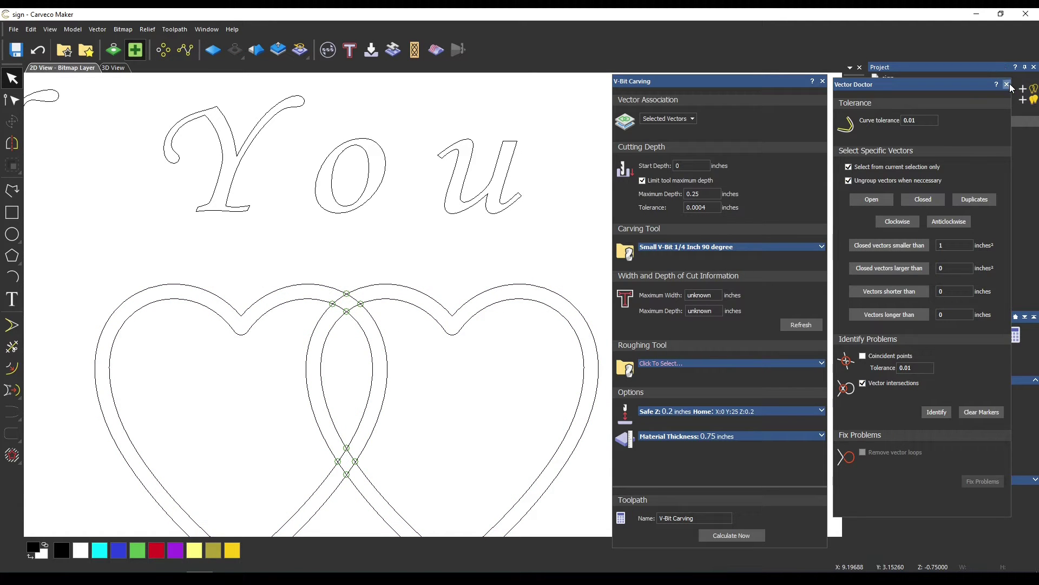
pyautogui.click(1006, 84)
# Step: Select both hearts and fill them solid black on the bitmap layer with Bitmap > Flood Fill Vectors
pyautogui.scroll(-3, 406, 268)
pyautogui.moveTo(543, 406); pyautogui.dragTo(275, 263)
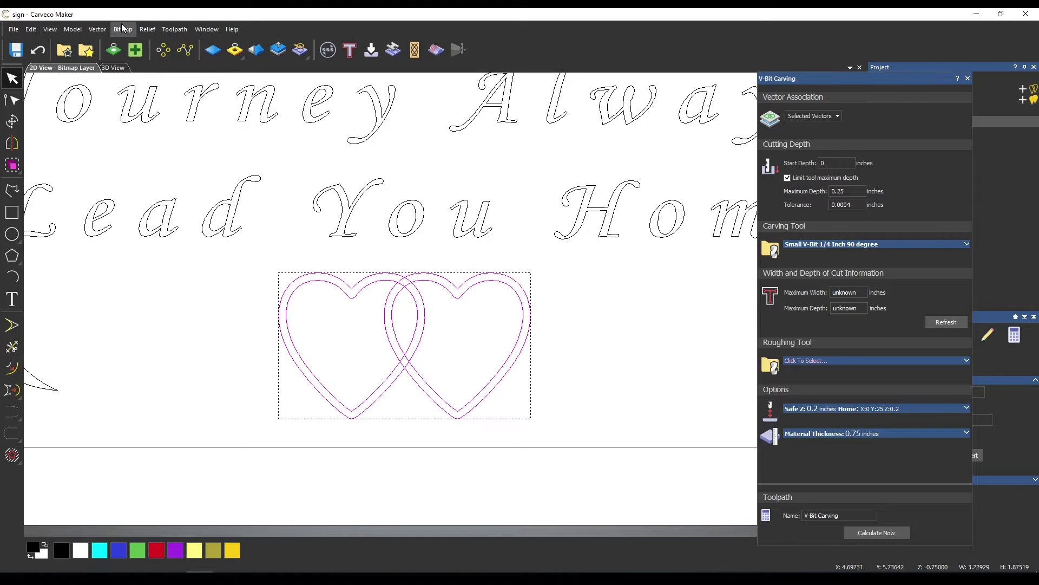
pyautogui.click(590, 378)
pyautogui.click(503, 326)
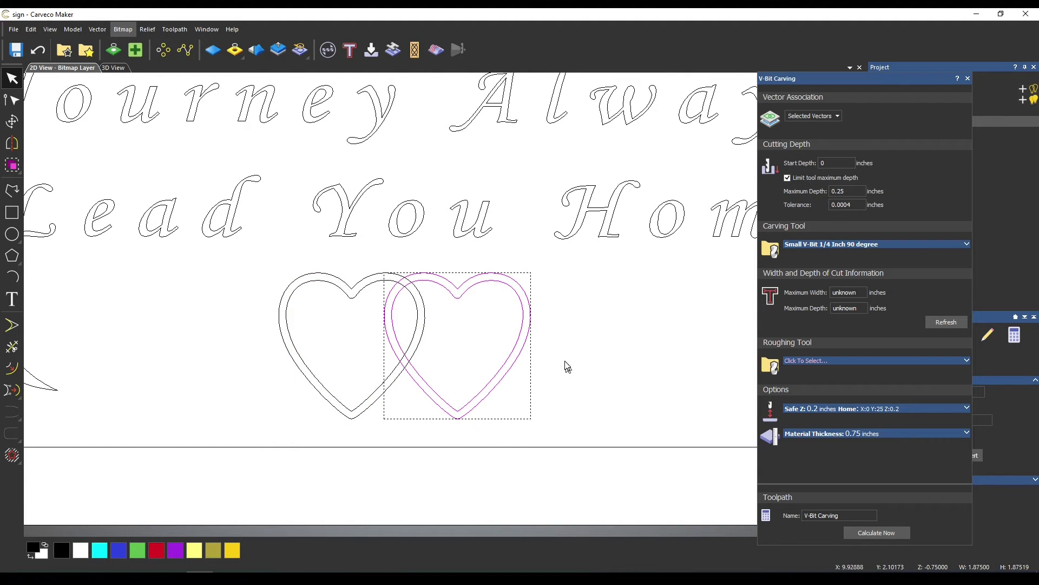
pyautogui.moveTo(554, 385); pyautogui.dragTo(287, 288)
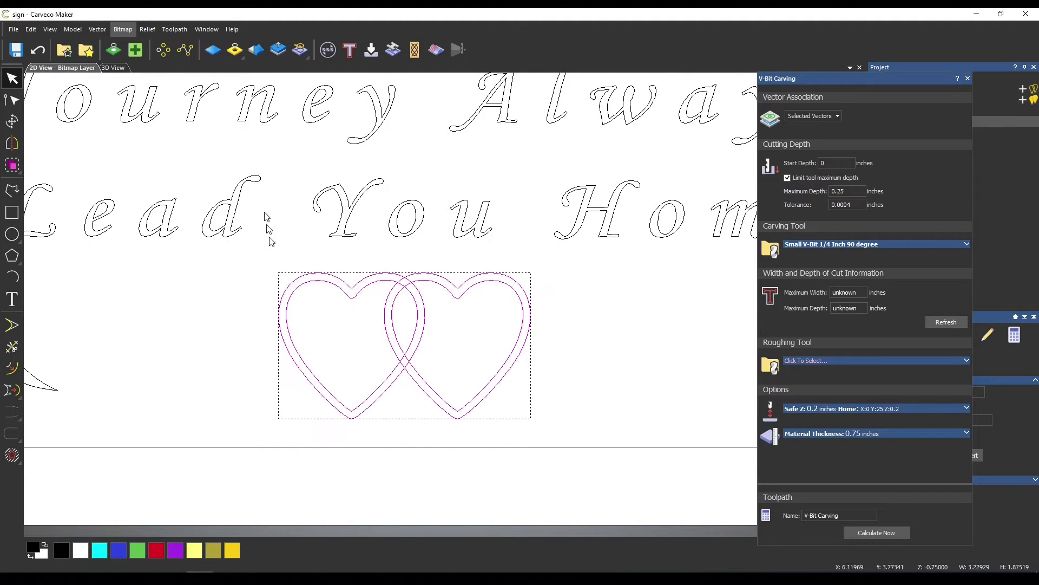
pyautogui.click(131, 31)
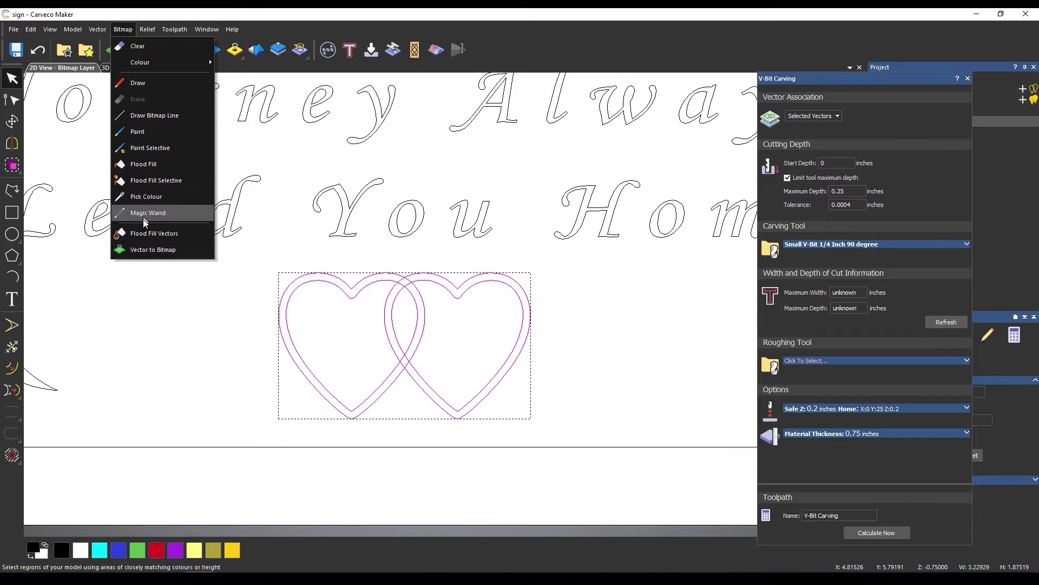
pyautogui.click(145, 234)
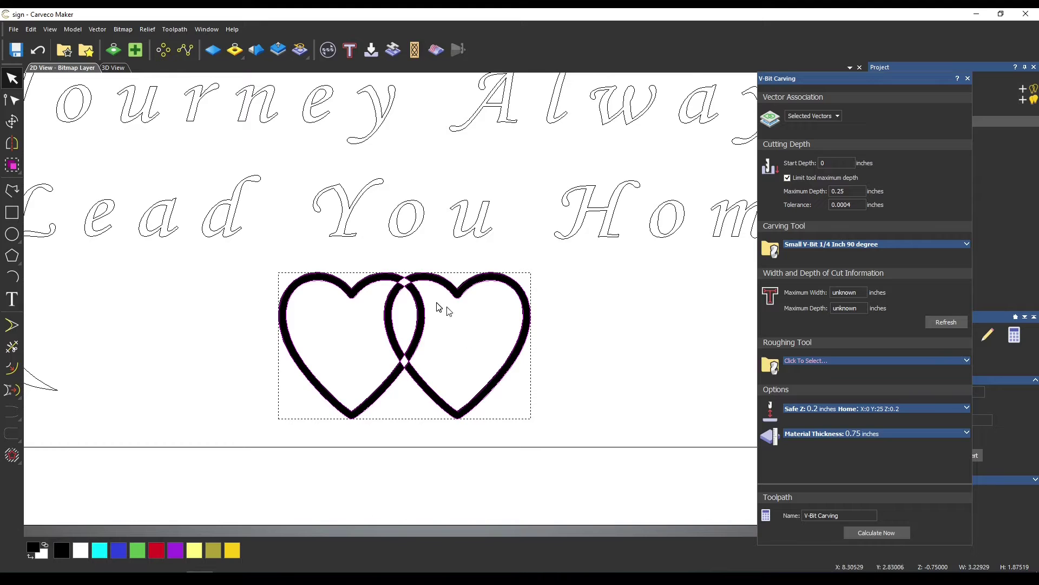
pyautogui.scroll(5, 397, 282)
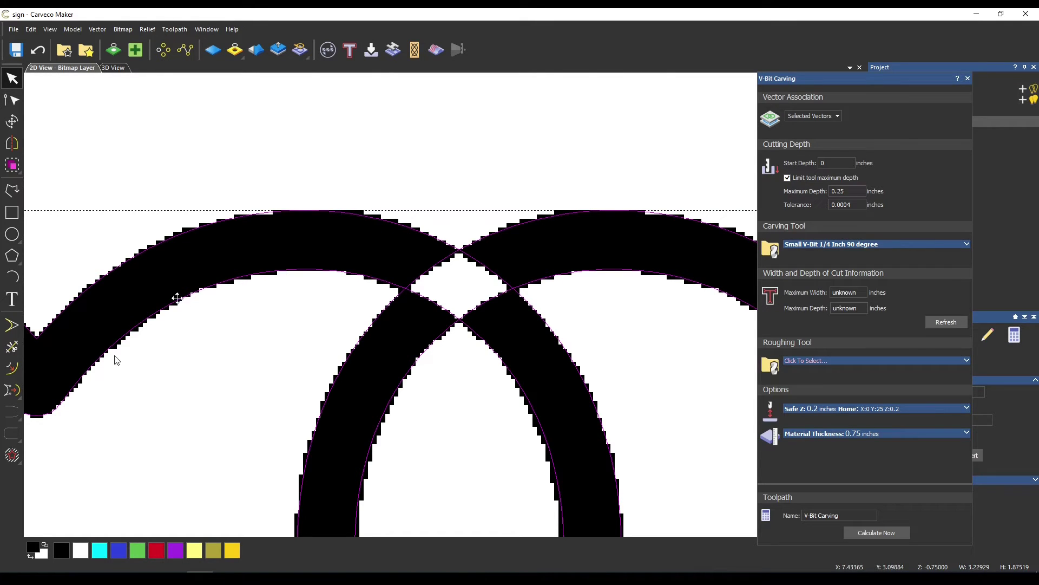
pyautogui.scroll(-5, 183, 344)
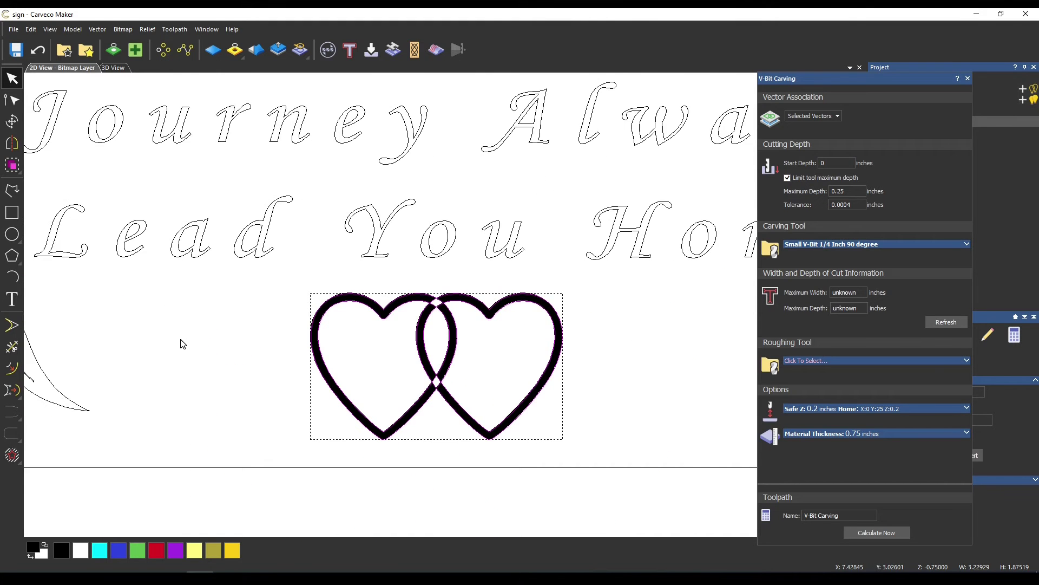
# Step: Undo the black heart fill and change the model resolution to 2306 x 1730 pixels
pyautogui.click(624, 340)
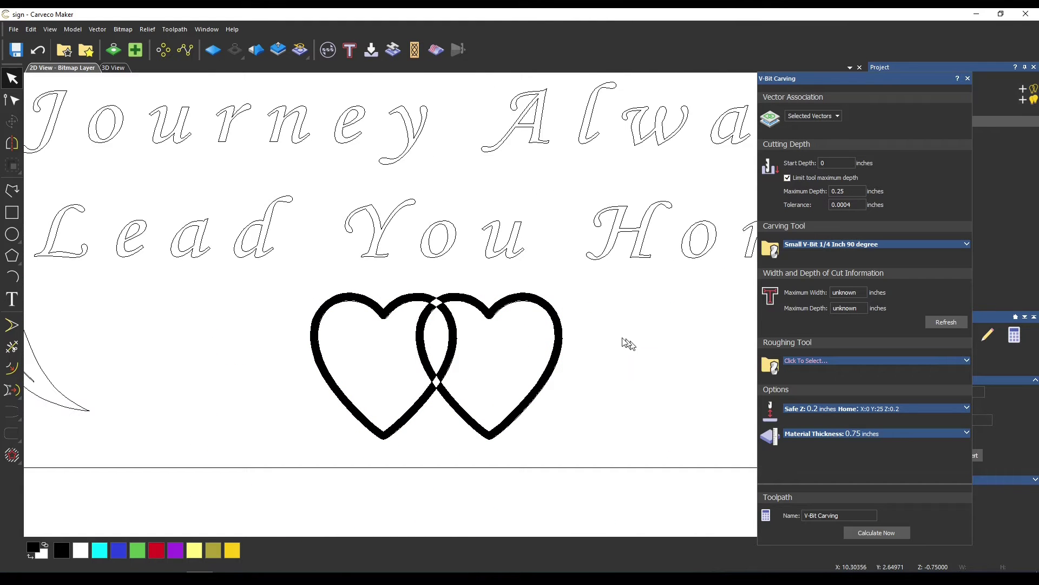
pyautogui.click(43, 56)
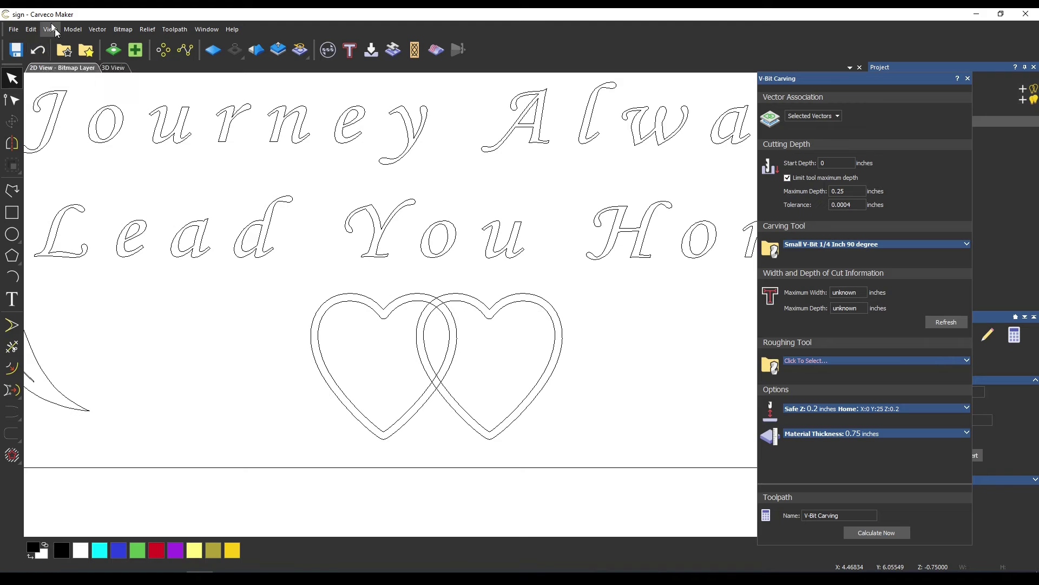
pyautogui.click(70, 31)
pyautogui.click(100, 78)
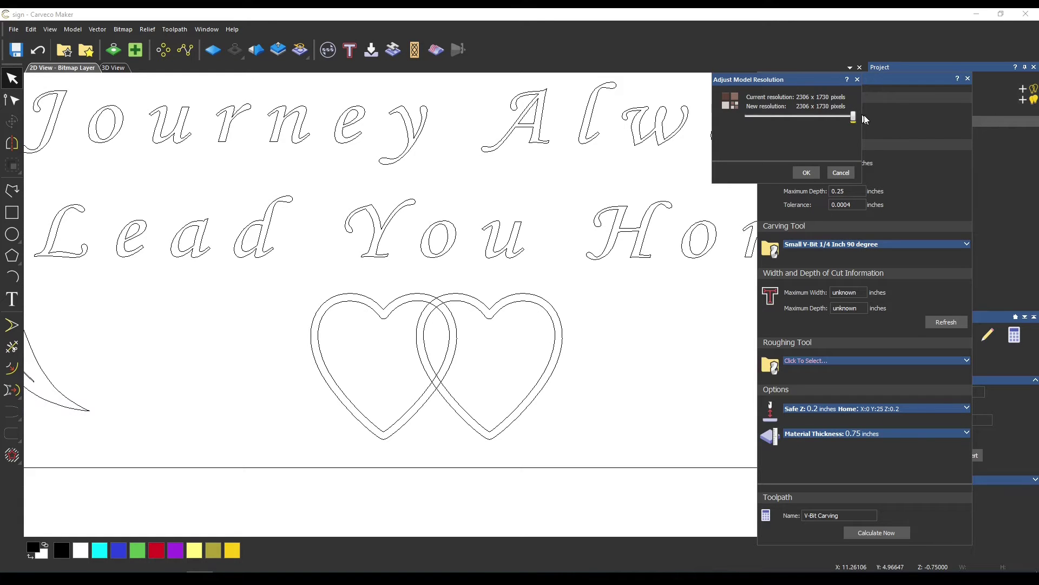
pyautogui.click(806, 172)
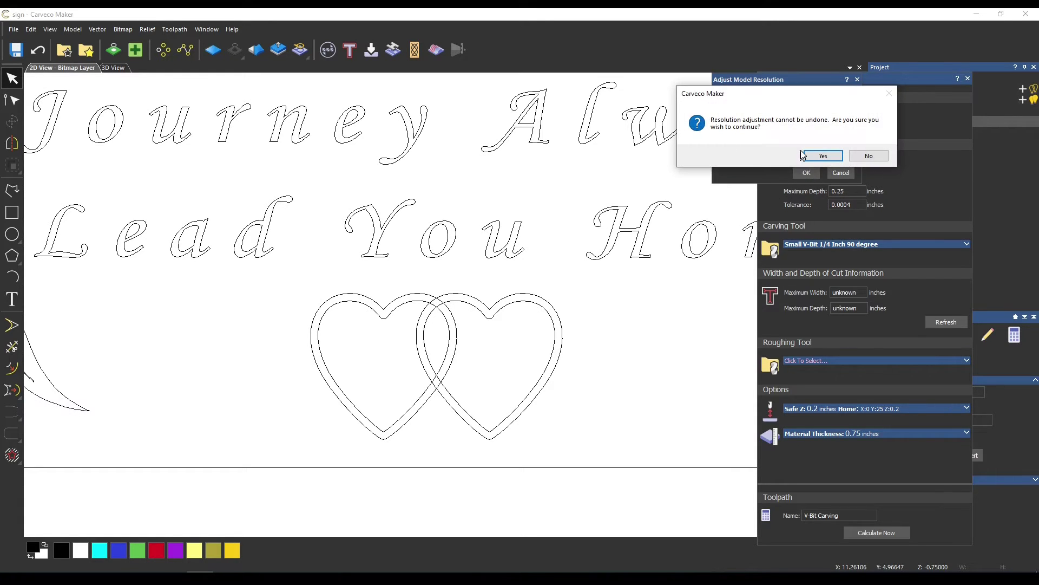
pyautogui.click(823, 155)
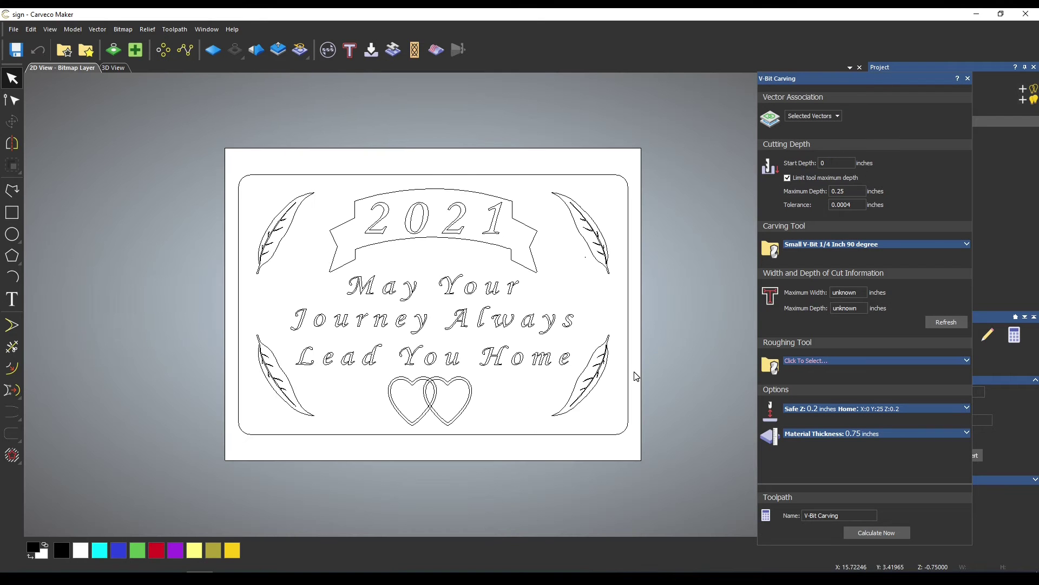
# Step: Flood fill both selected hearts on the bitmap layer and zoom in to inspect the result
pyautogui.scroll(3, 469, 417)
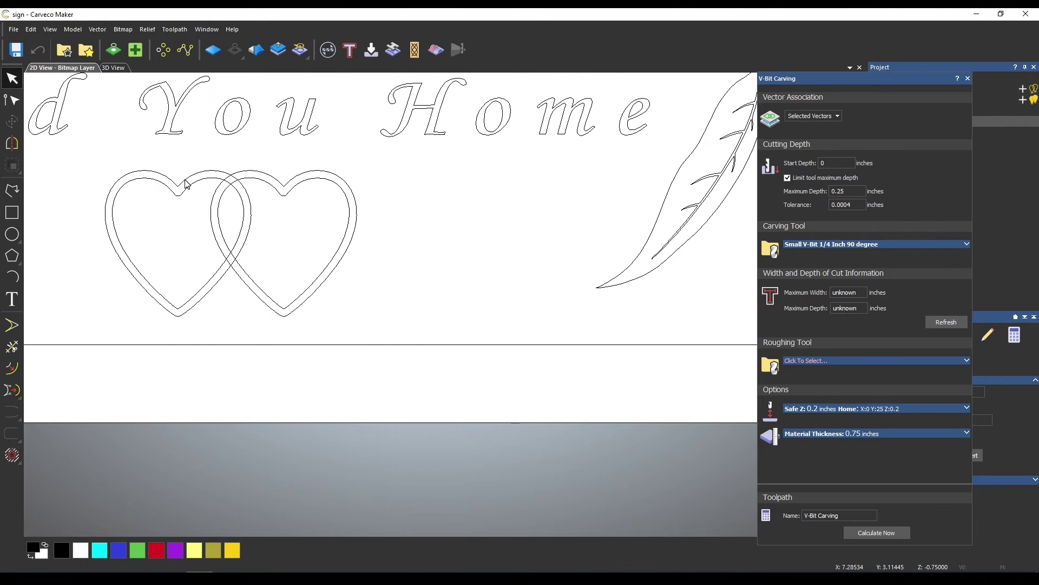
pyautogui.scroll(2, 186, 184)
pyautogui.scroll(2, 186, 184)
pyautogui.scroll(-2, 399, 344)
pyautogui.moveTo(466, 382); pyautogui.dragTo(318, 296)
pyautogui.click(123, 30)
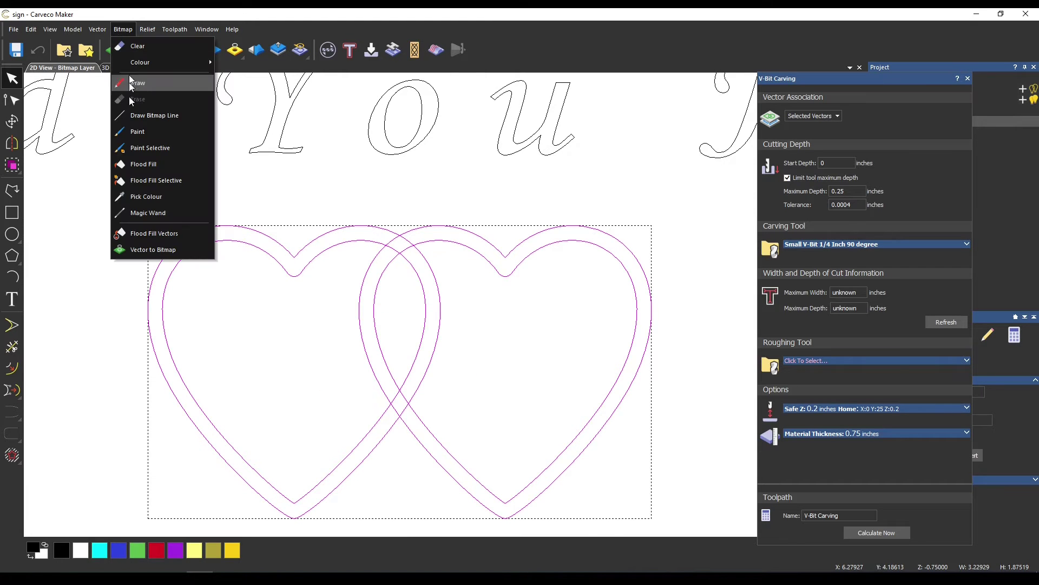
pyautogui.click(155, 232)
pyautogui.scroll(5, 406, 226)
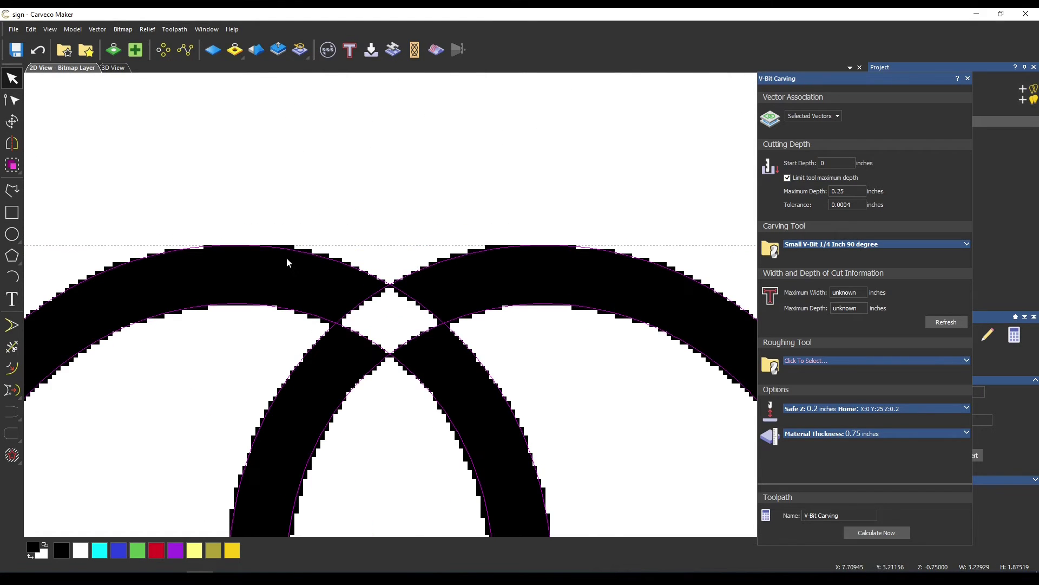
pyautogui.scroll(-3, 287, 258)
pyautogui.scroll(3, 151, 309)
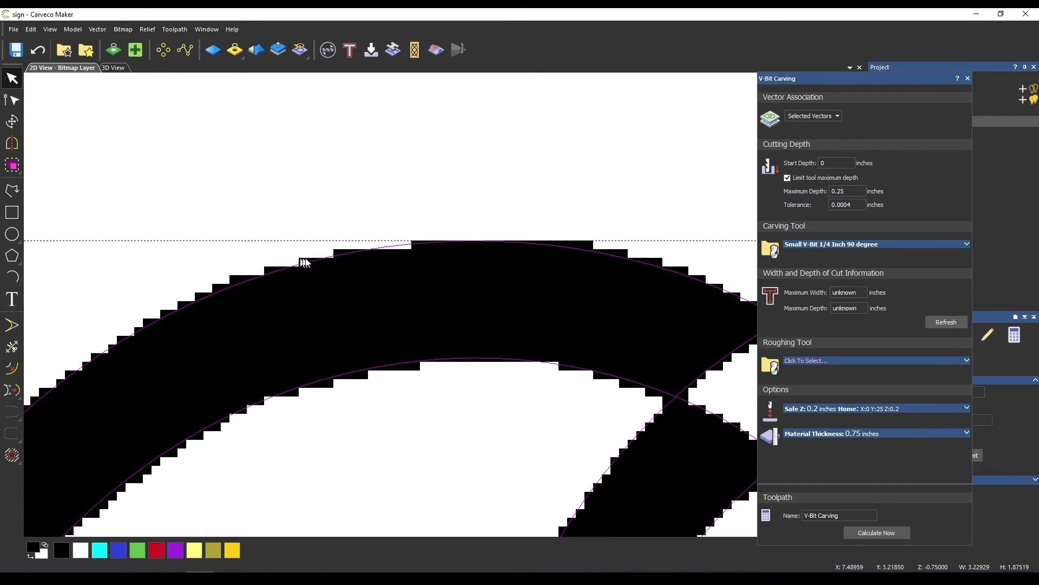
pyautogui.scroll(-3, 347, 262)
pyautogui.scroll(-3, 352, 268)
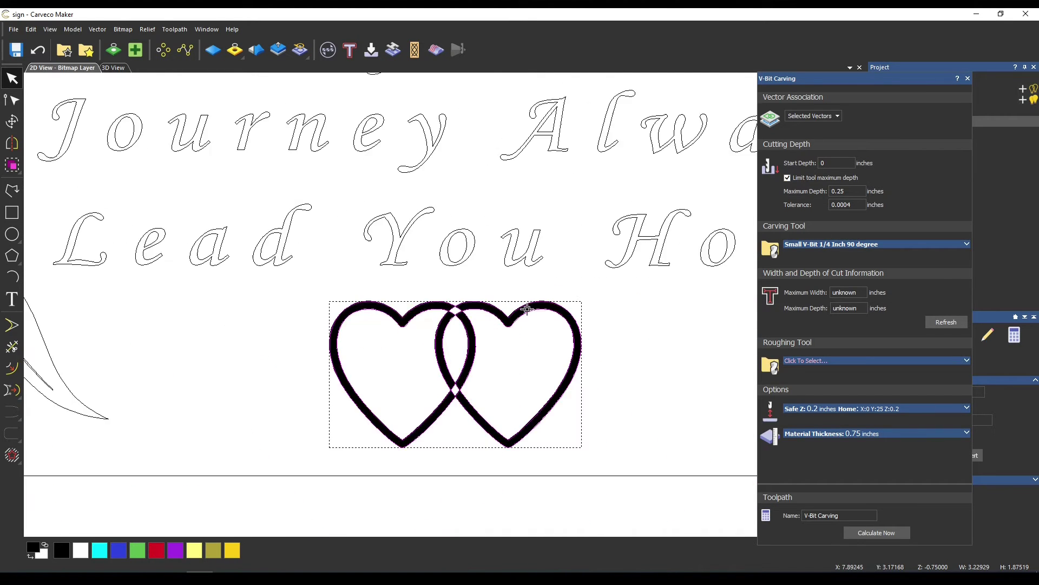
pyautogui.scroll(3, 501, 325)
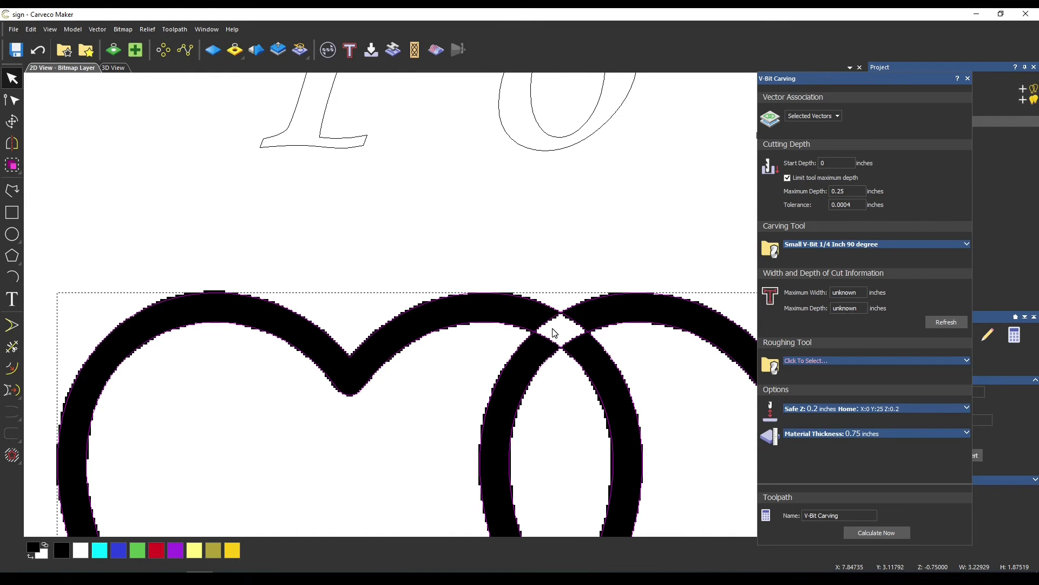
pyautogui.scroll(-3, 554, 333)
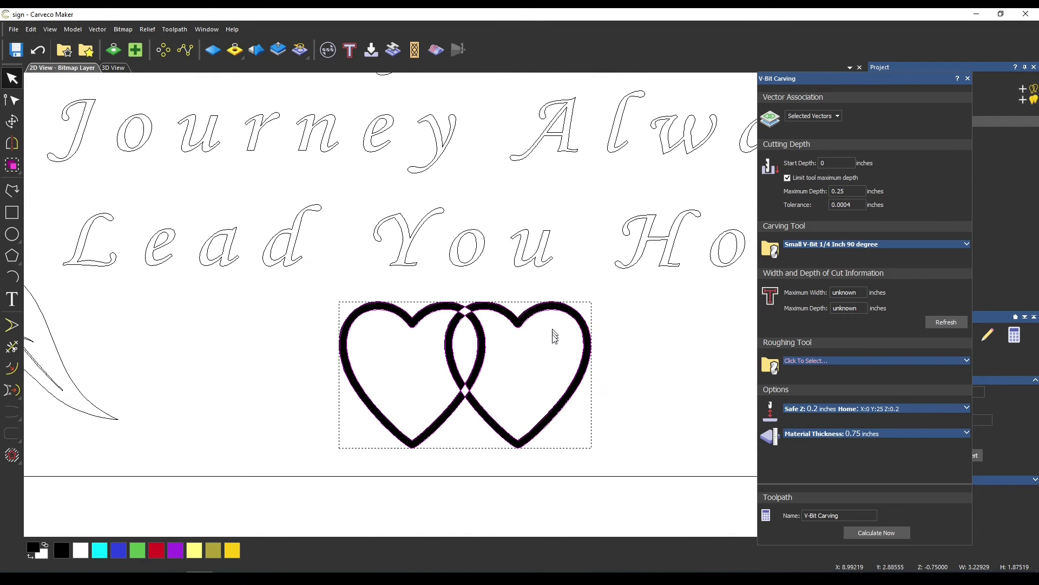
# Step: Paint the right heart, then the left heart, separately onto the bitmap as thick black outlines
pyautogui.rightClick(643, 350)
pyautogui.click(622, 367)
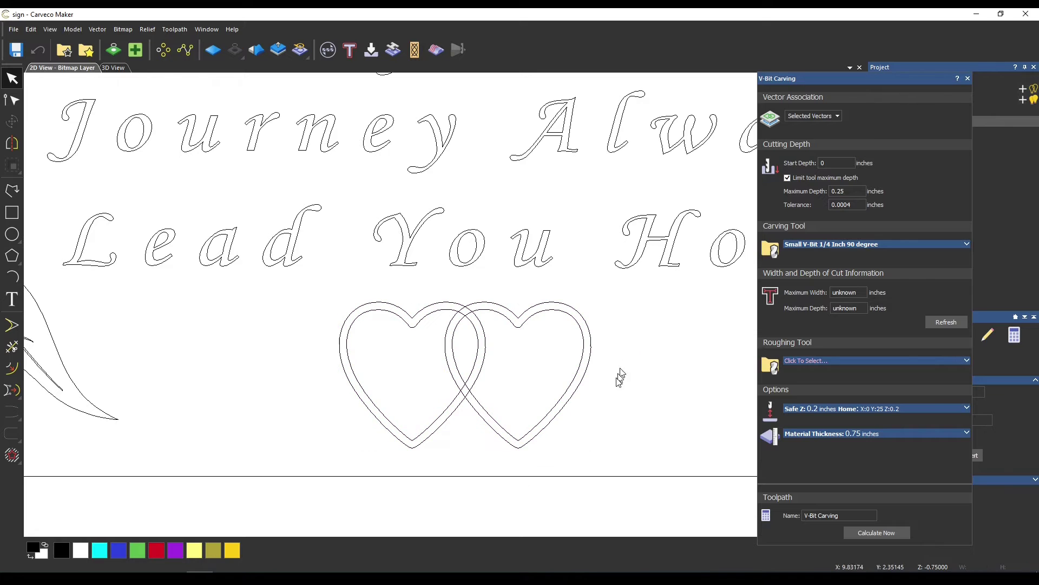
pyautogui.moveTo(611, 394); pyautogui.dragTo(569, 369)
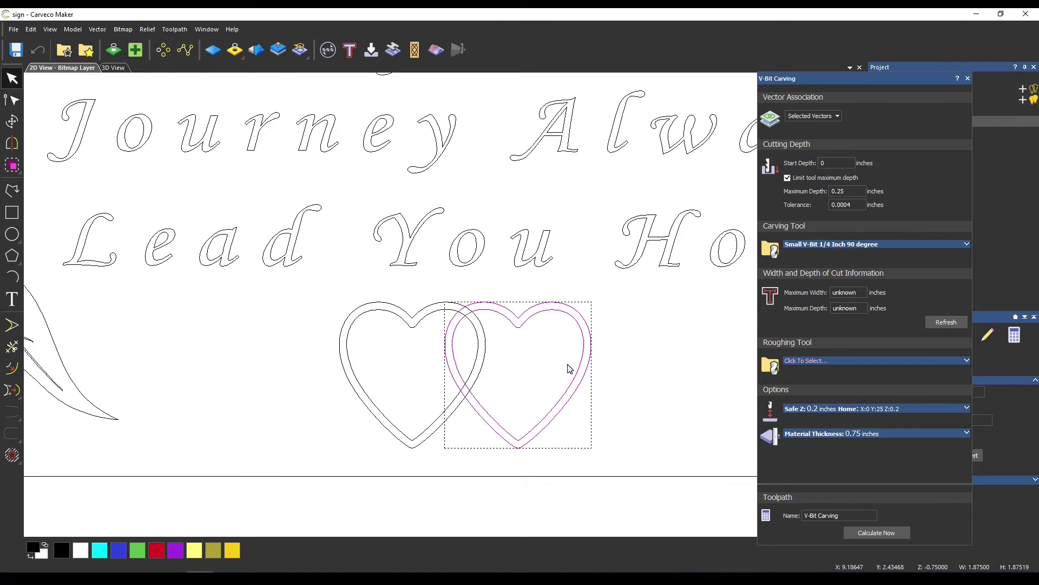
pyautogui.click(120, 30)
pyautogui.click(165, 236)
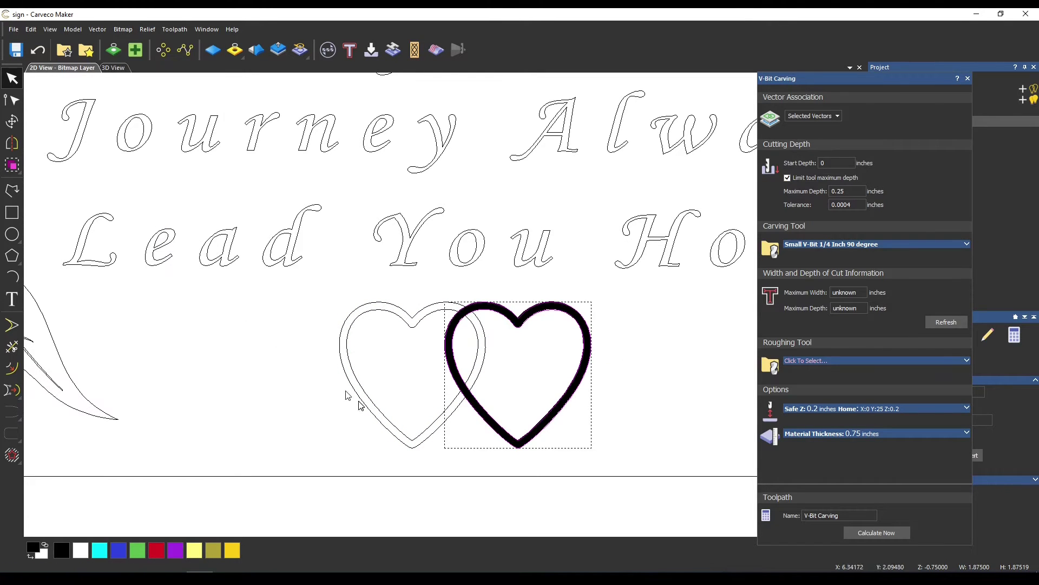
pyautogui.moveTo(373, 359); pyautogui.dragTo(325, 323)
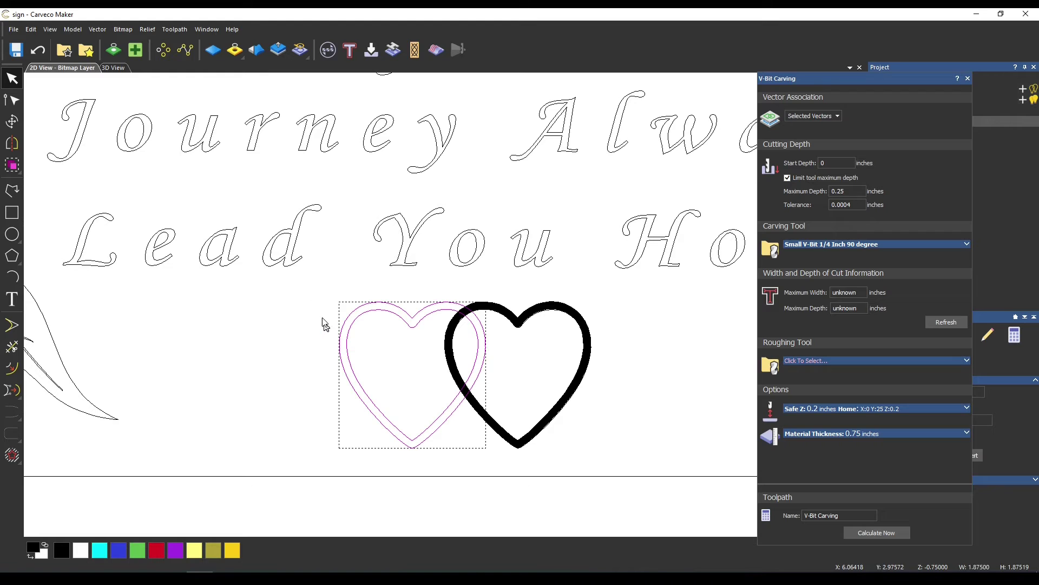
pyautogui.click(117, 30)
pyautogui.click(151, 229)
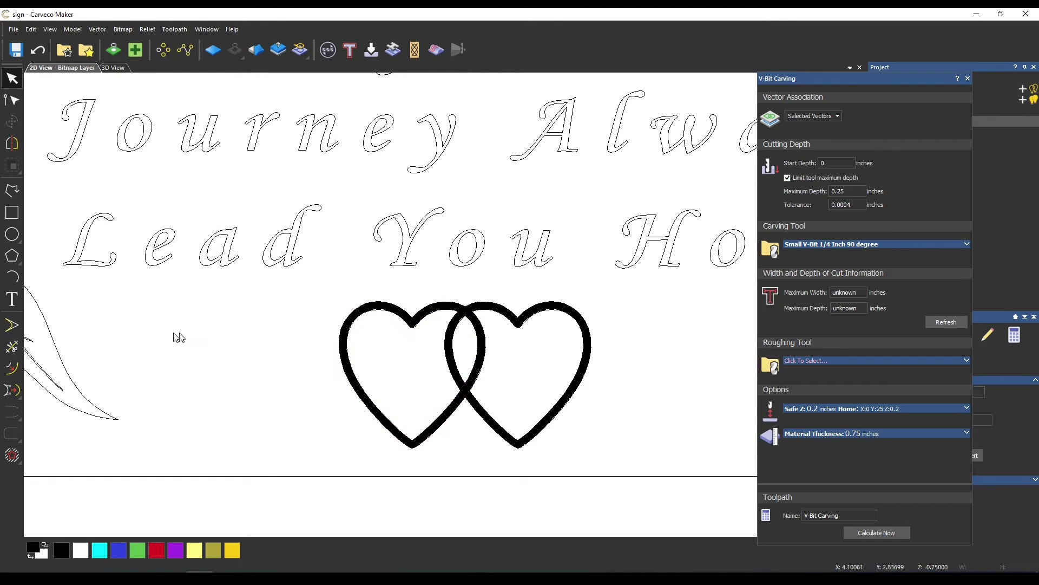
# Step: Preview the sign in 3D View, then return to 2D View - Bitmap Layer and open the Vector menu
pyautogui.moveTo(610, 399); pyautogui.dragTo(340, 298)
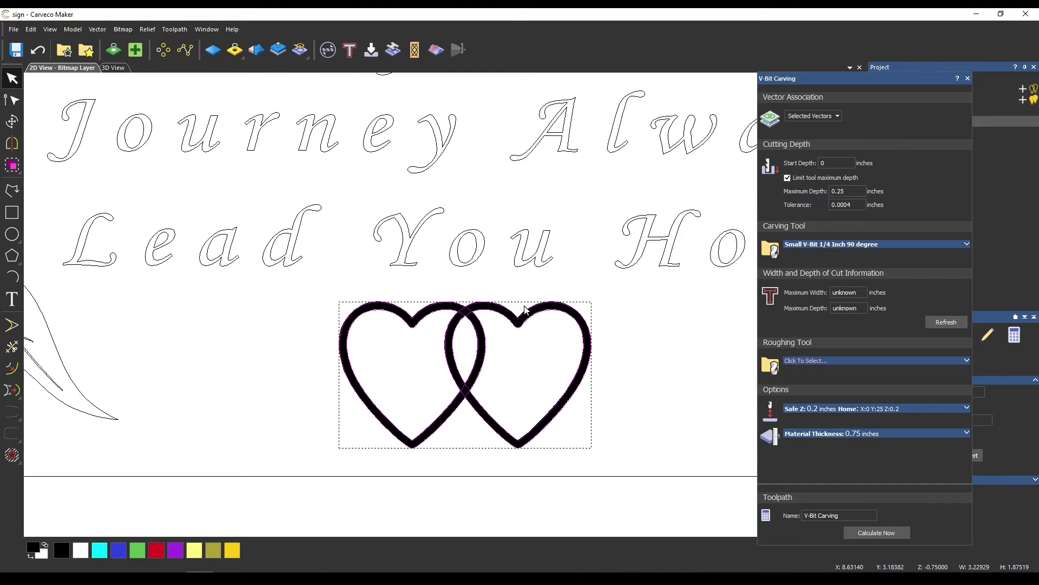
pyautogui.click(525, 310)
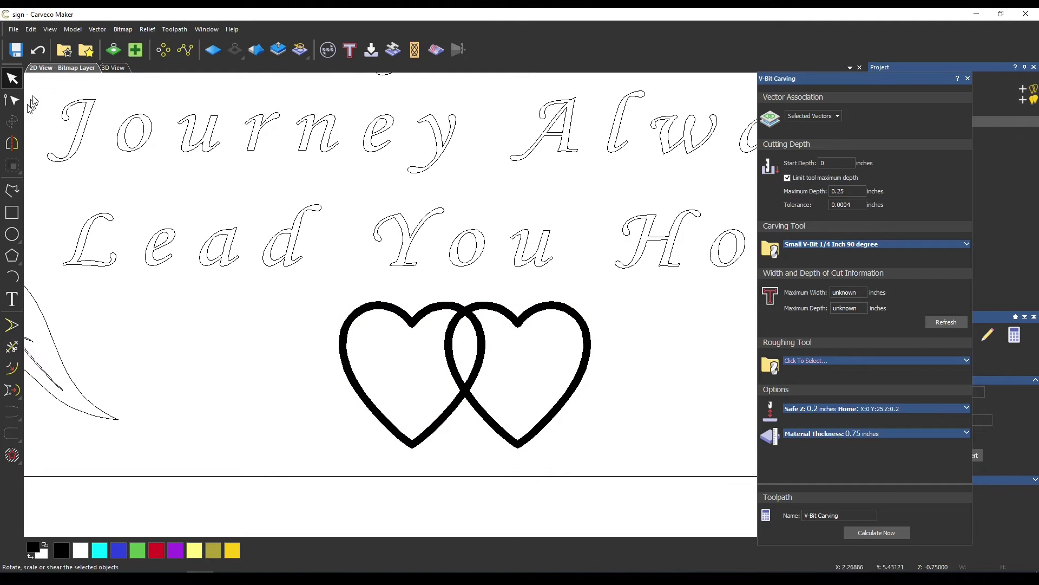
pyautogui.click(106, 68)
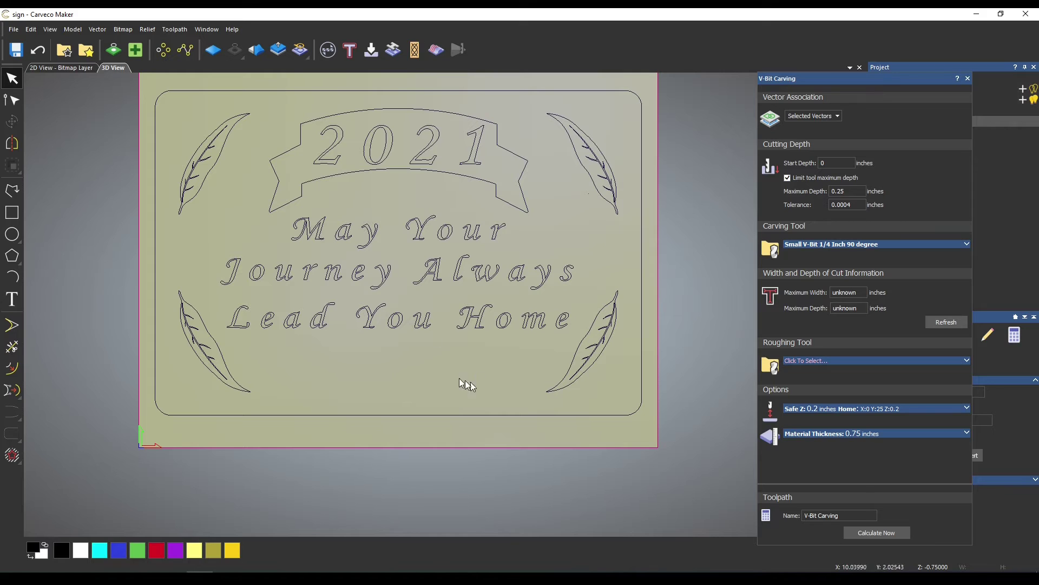
pyautogui.moveTo(425, 349); pyautogui.dragTo(326, 284)
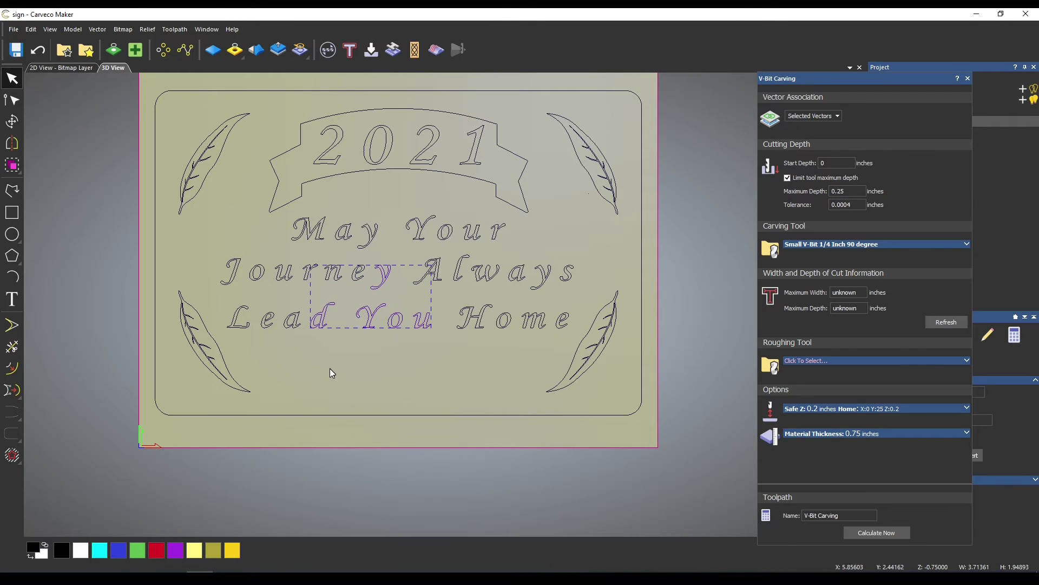
pyautogui.click(63, 68)
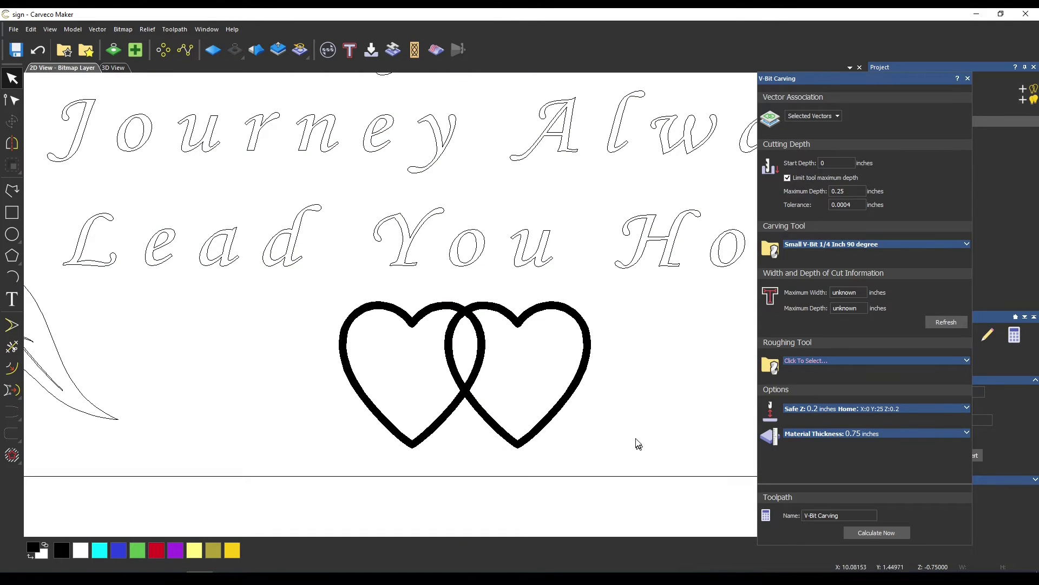
pyautogui.moveTo(502, 394); pyautogui.dragTo(394, 330)
pyautogui.click(93, 29)
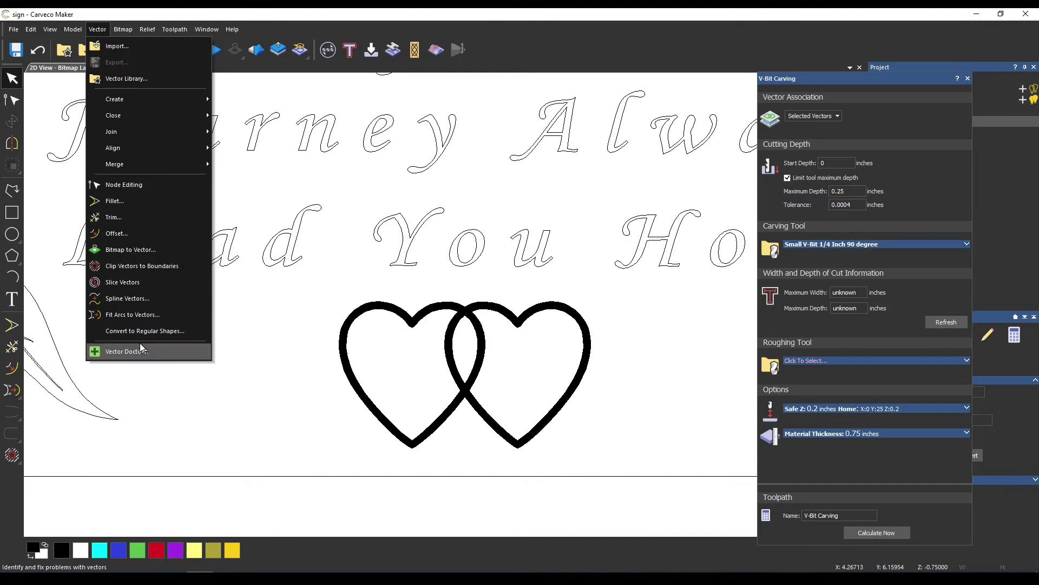
# Step: Trace the black hearts with Bitmap to Vector, creating boundaries at 2-pixel speckle and 75% smoothness
pyautogui.click(124, 250)
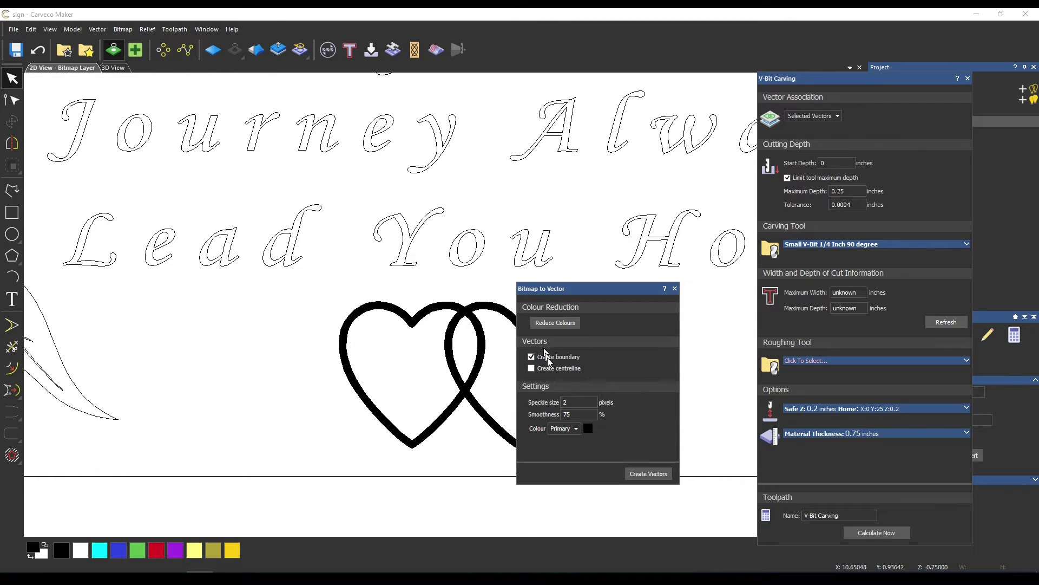
pyautogui.click(660, 474)
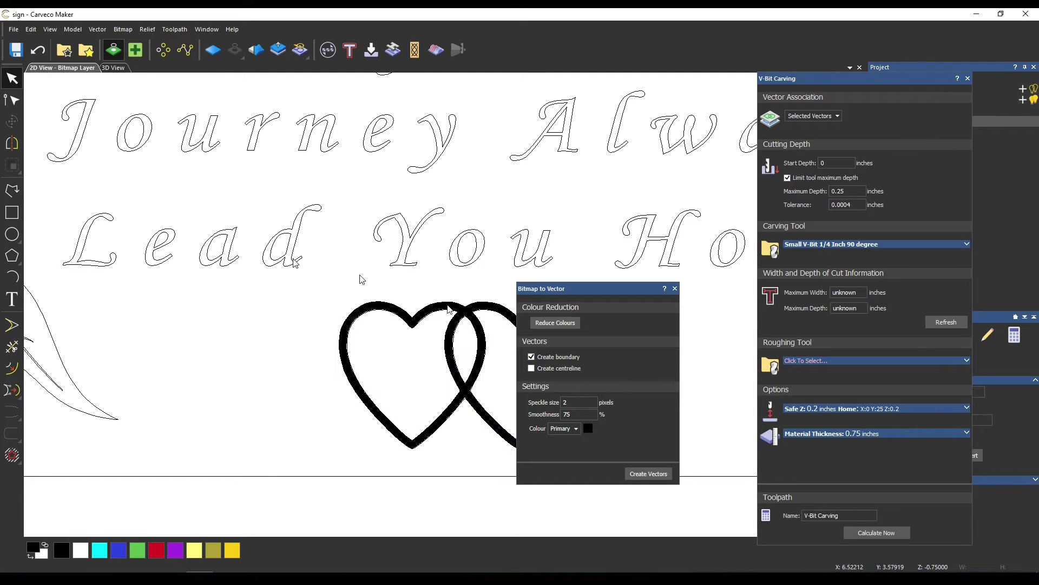
pyautogui.click(675, 289)
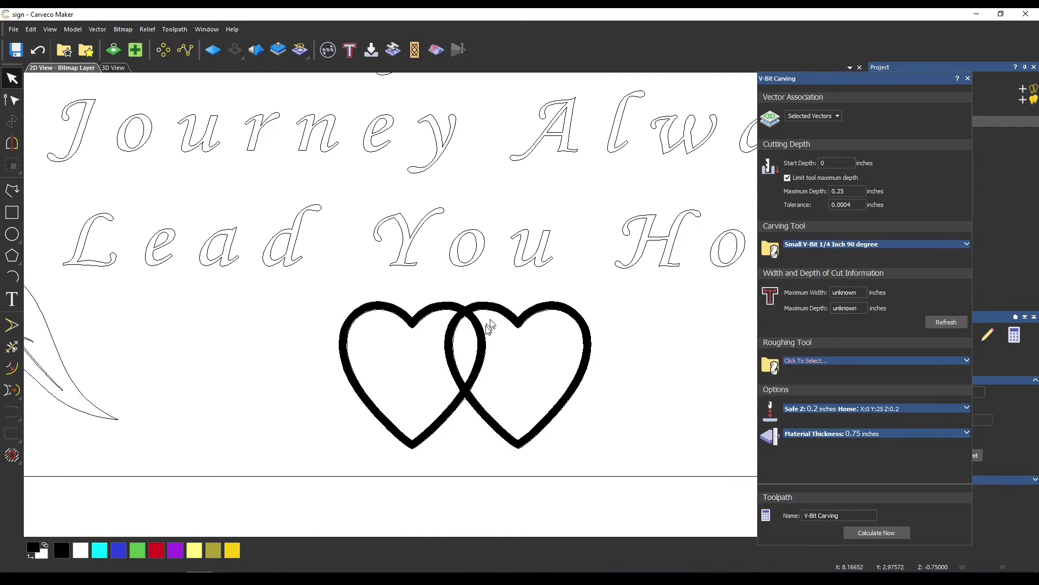
pyautogui.scroll(5, 383, 329)
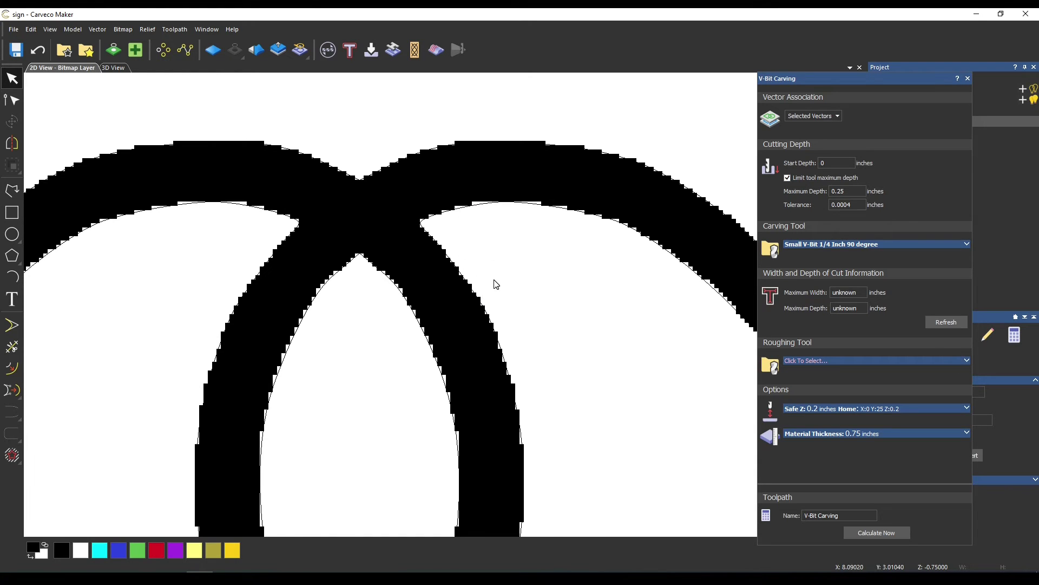
pyautogui.scroll(-3, 492, 283)
# Step: In 3D View, select both traced hearts and calculate their V-Bit Carving toolpath
pyautogui.scroll(2, 490, 314)
pyautogui.scroll(-3, 490, 314)
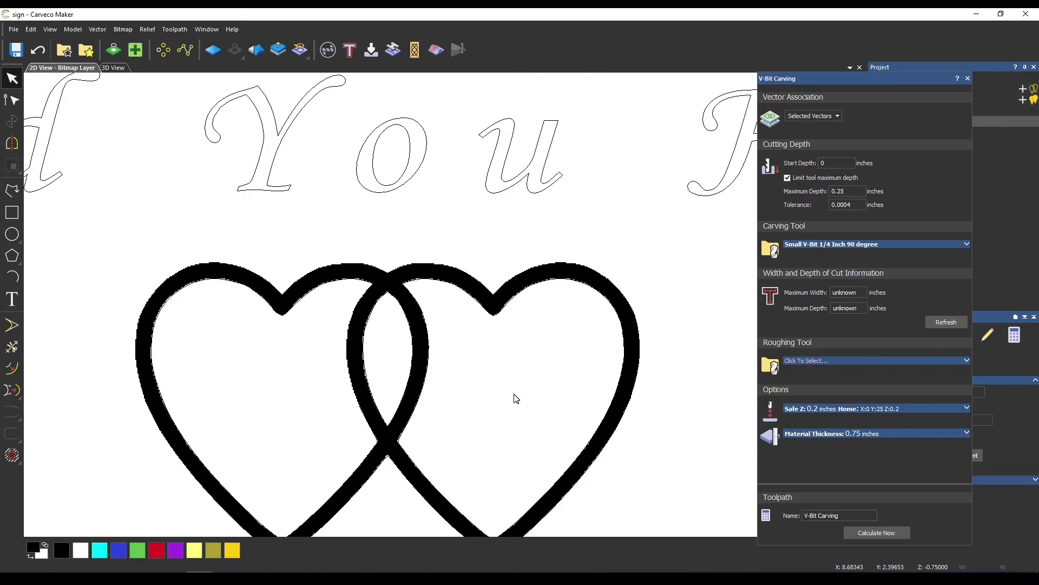
pyautogui.scroll(-2, 513, 397)
pyautogui.scroll(2, 355, 471)
pyautogui.scroll(2, 390, 491)
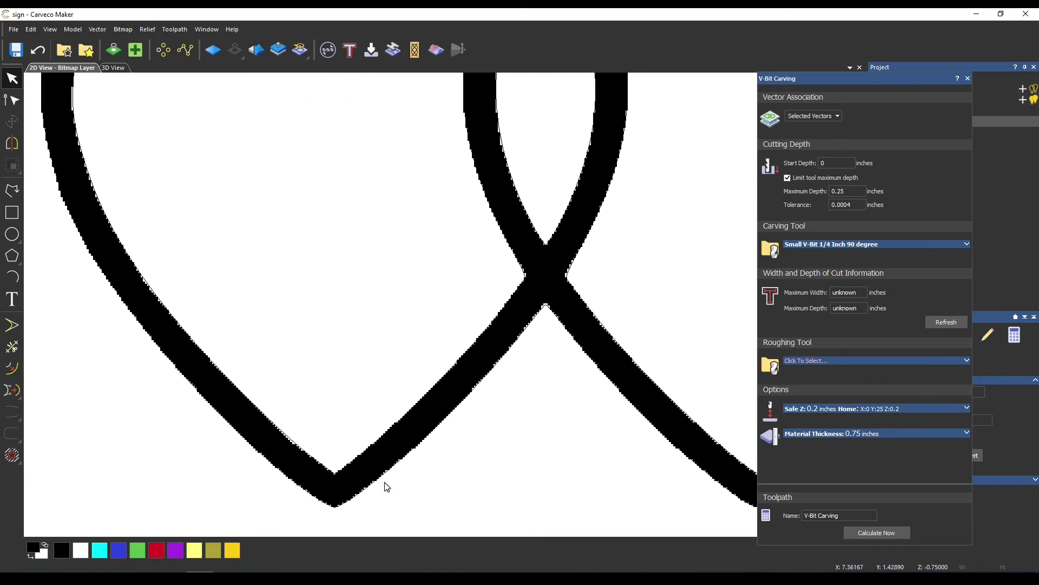
pyautogui.scroll(-3, 400, 488)
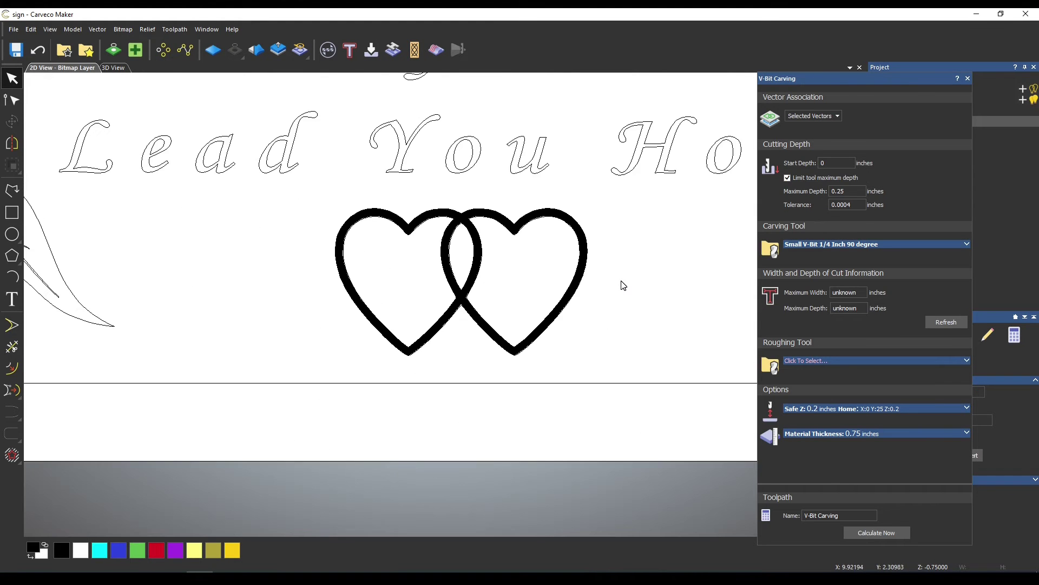
pyautogui.click(114, 67)
pyautogui.moveTo(453, 400); pyautogui.dragTo(274, 342)
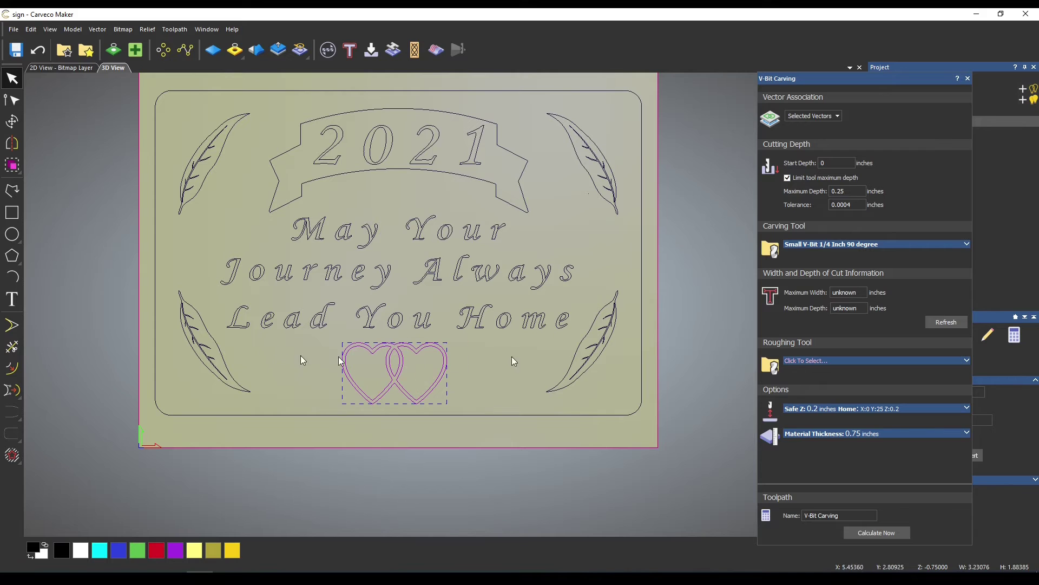
pyautogui.click(896, 537)
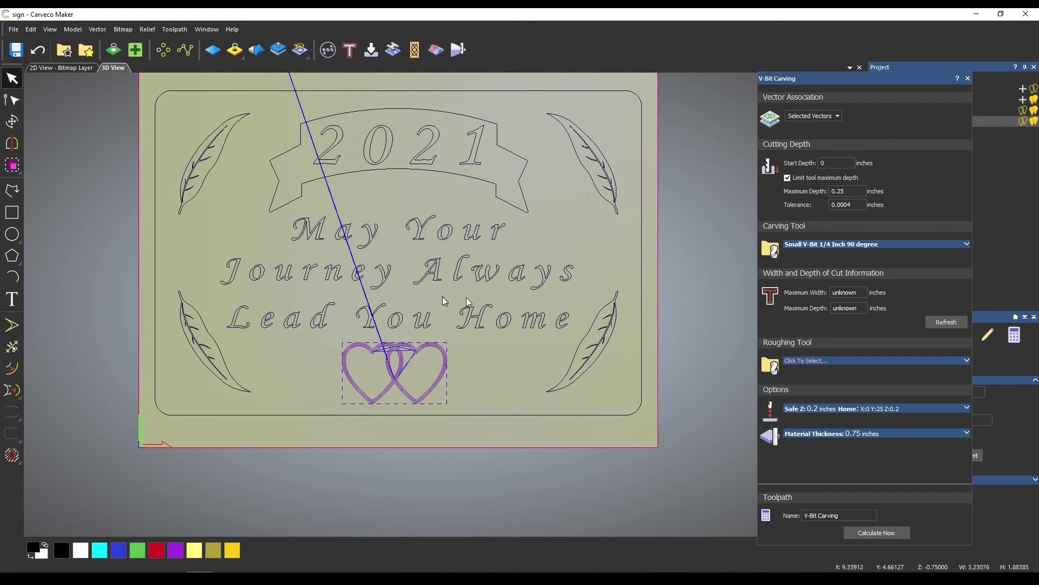
pyautogui.click(968, 78)
# Step: Delete the V-Bit Carving toolpath from the Project tree, undoing once and deleting it again
pyautogui.rightClick(922, 123)
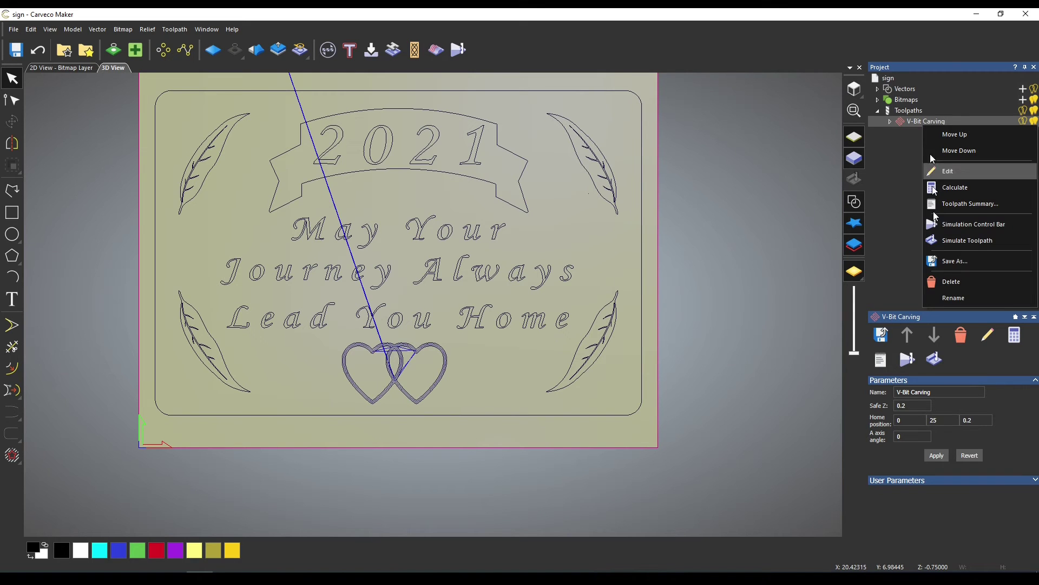
pyautogui.click(953, 281)
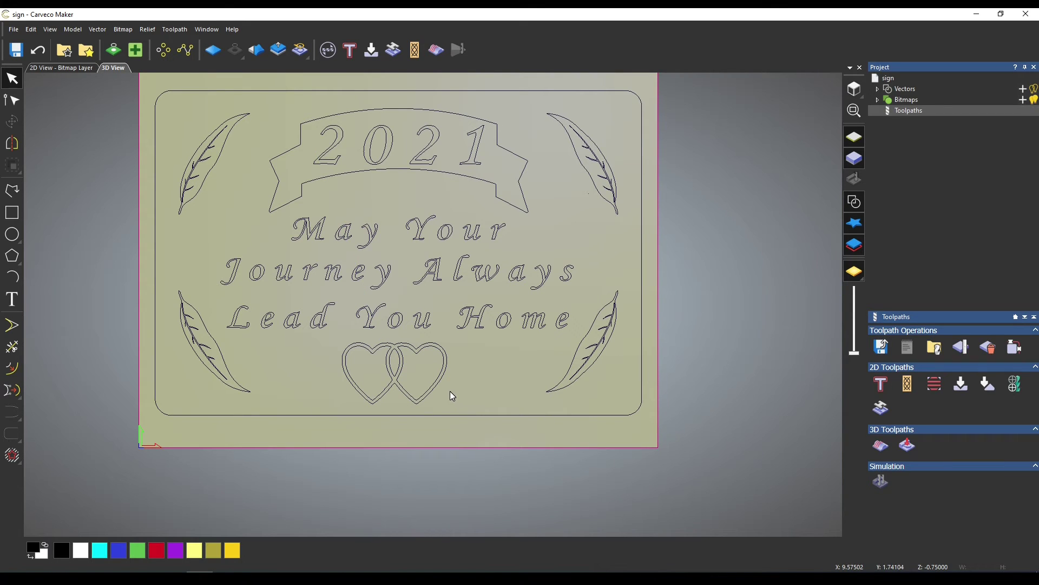
pyautogui.hotkey('ctrl', 'z')
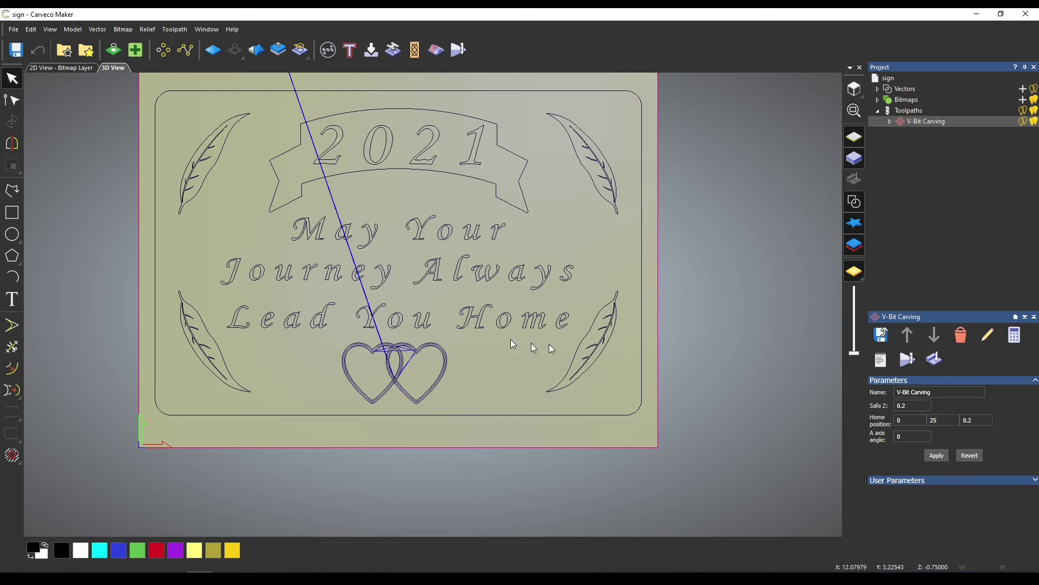
pyautogui.rightClick(919, 120)
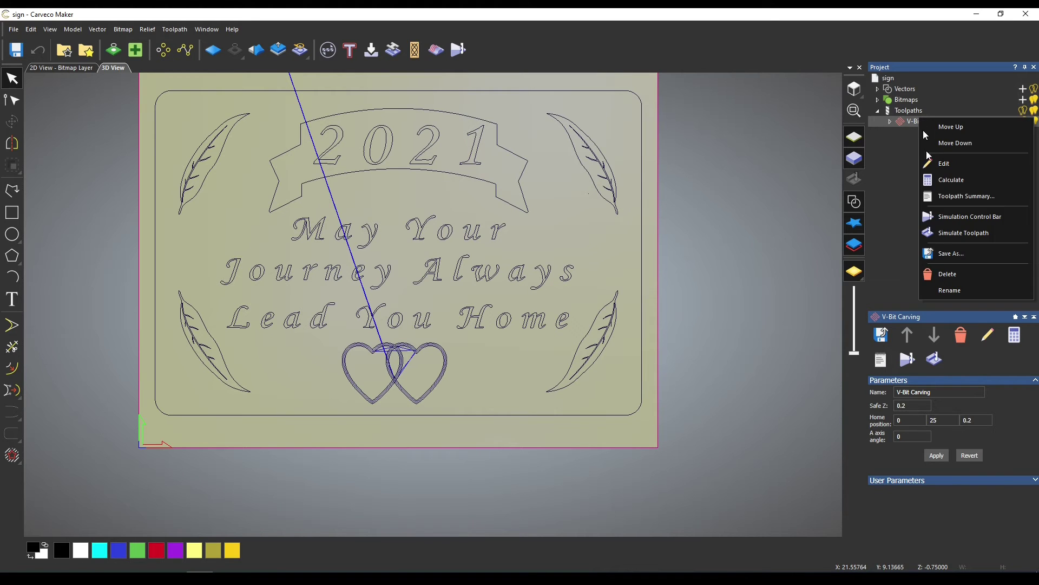
pyautogui.click(947, 274)
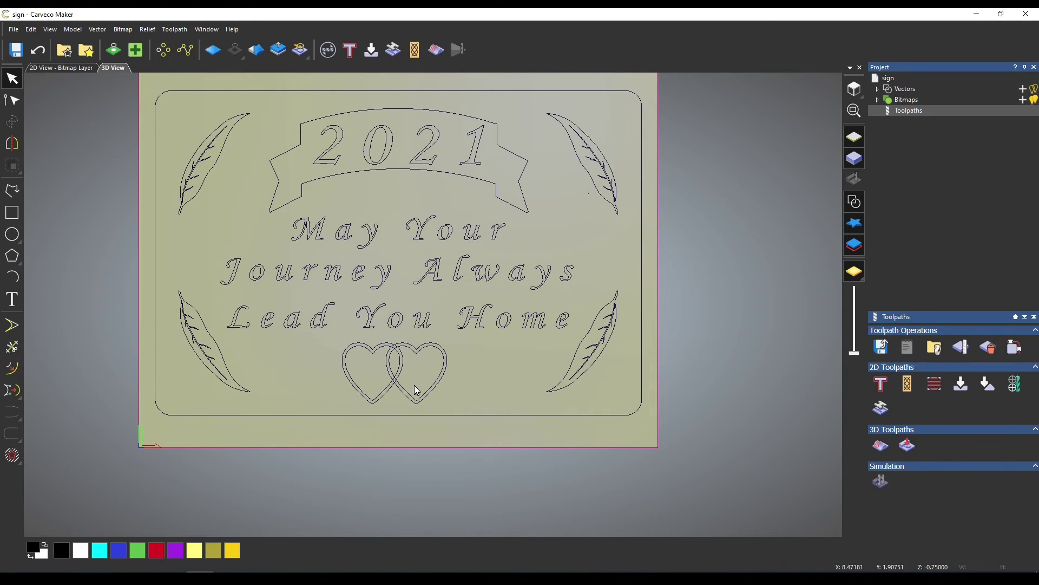
pyautogui.scroll(3, 415, 381)
pyautogui.click(341, 350)
# Step: Back in 2D View - Bitmap Layer, zoom in and click outlines to inspect the hearts' traced double vectors
pyautogui.click(67, 69)
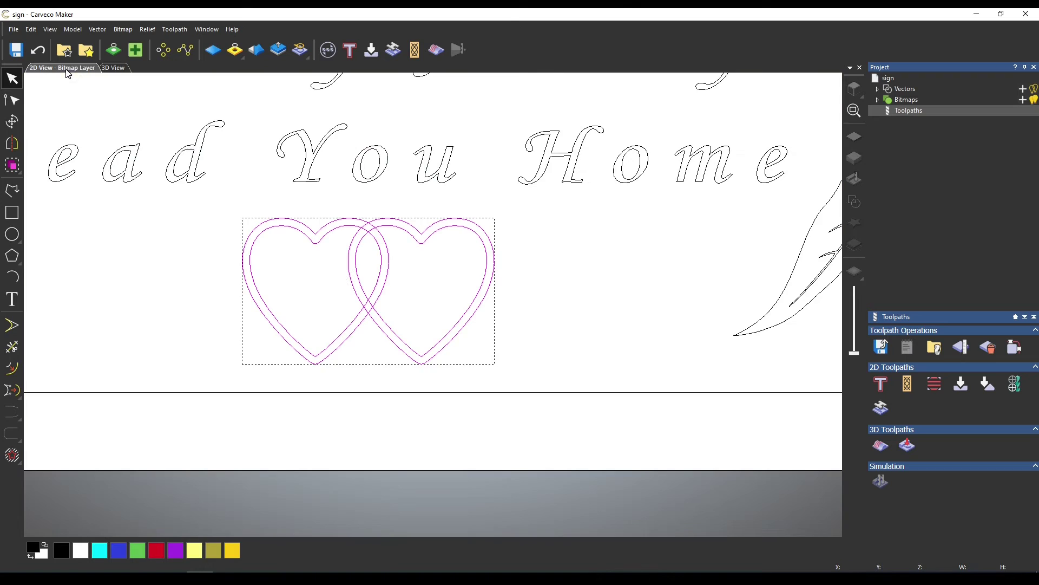
pyautogui.click(532, 270)
pyautogui.moveTo(408, 286); pyautogui.dragTo(357, 262)
pyautogui.click(529, 275)
pyautogui.scroll(3, 356, 262)
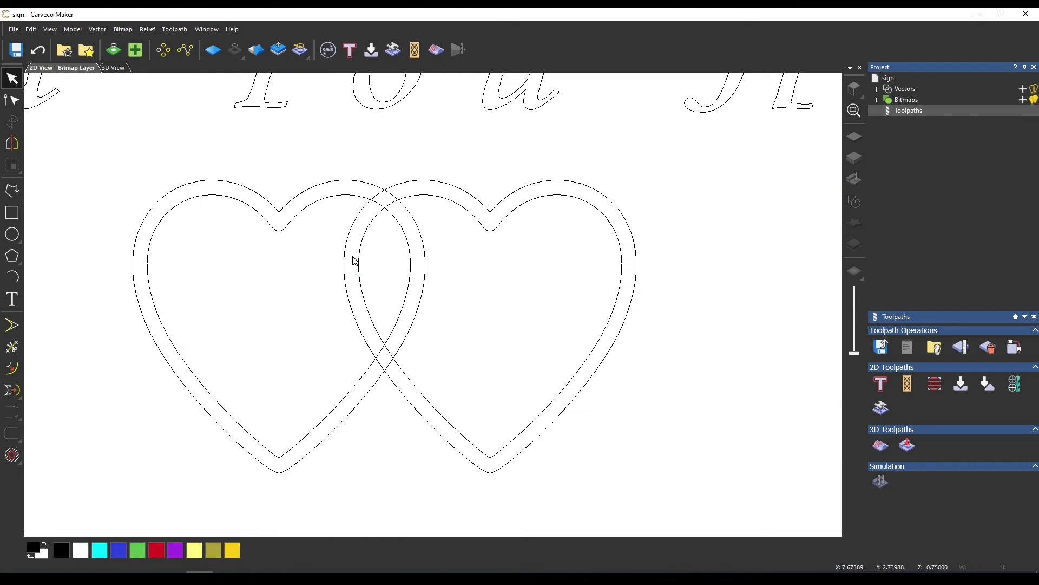
pyautogui.click(343, 200)
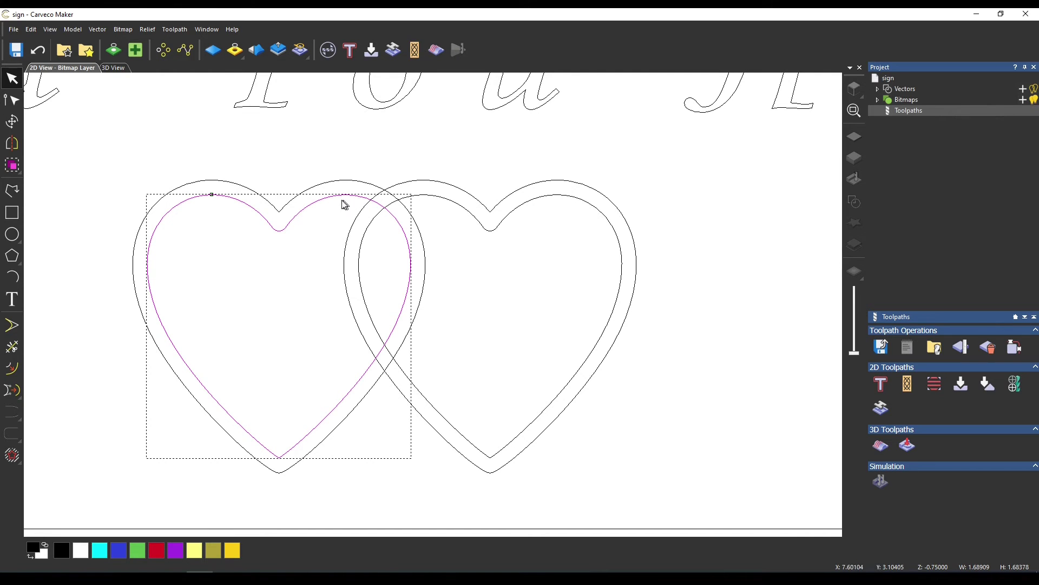
pyautogui.click(335, 199)
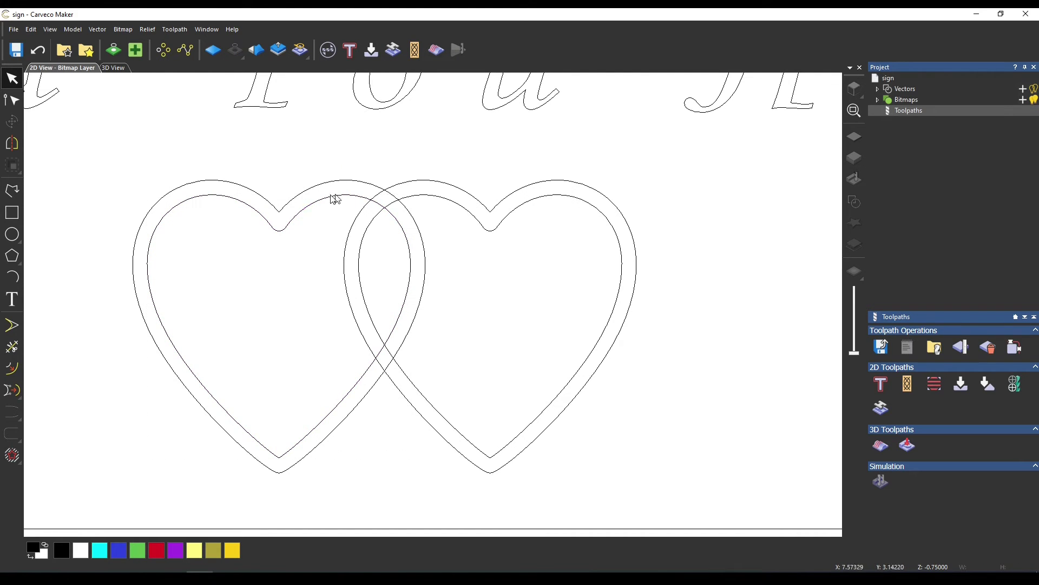
pyautogui.scroll(-5, 534, 332)
pyautogui.scroll(5, 239, 322)
pyautogui.scroll(-2, 241, 324)
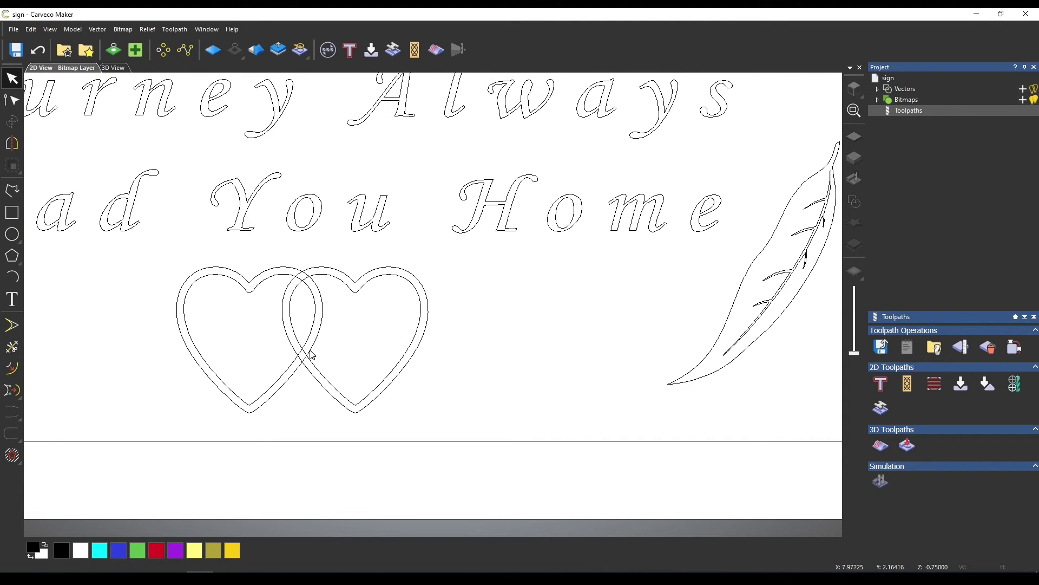
# Step: With Trim Vectors, cut away the four overlapping line and arc pieces at the top crossing
pyautogui.click(12, 347)
pyautogui.scroll(5, 297, 286)
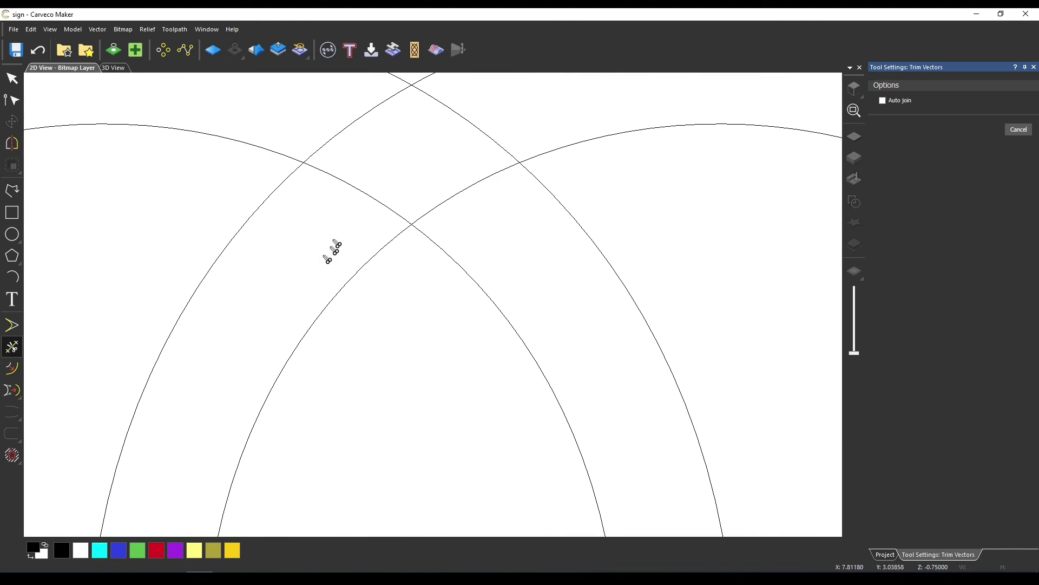
pyautogui.click(358, 119)
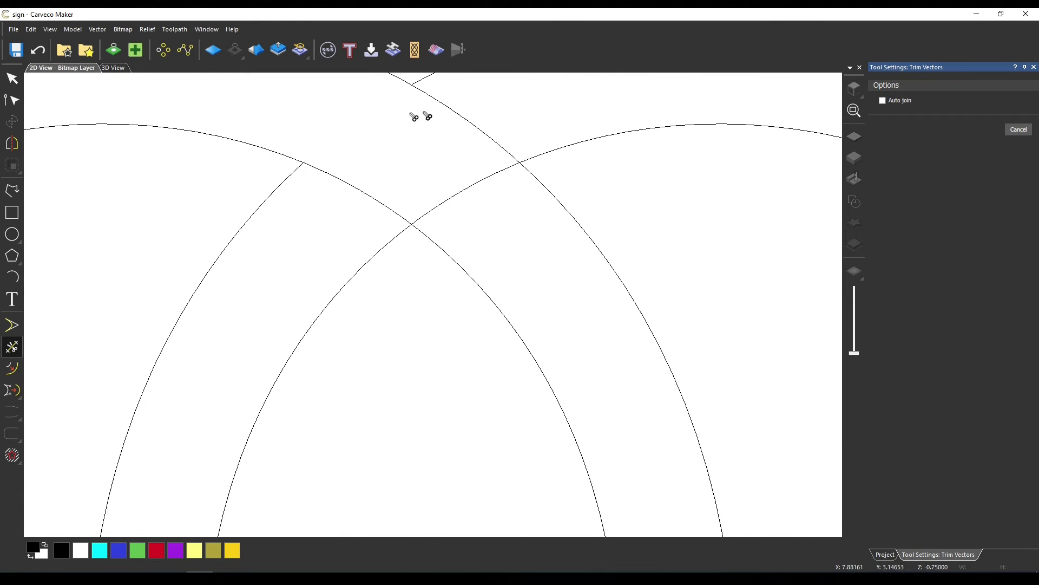
pyautogui.click(467, 121)
pyautogui.click(469, 188)
pyautogui.click(381, 200)
pyautogui.scroll(-5, 420, 331)
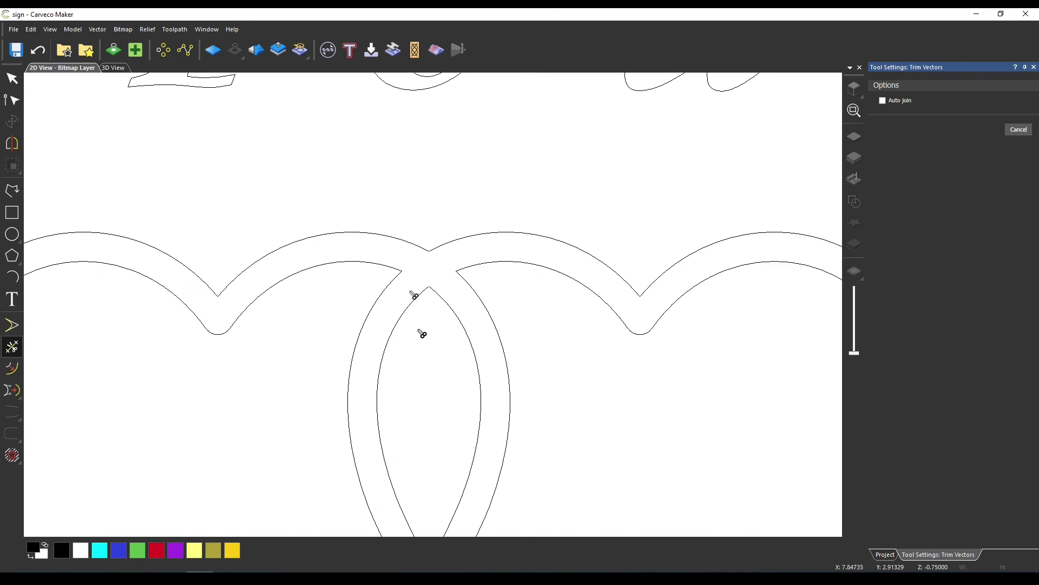
pyautogui.scroll(6, 439, 410)
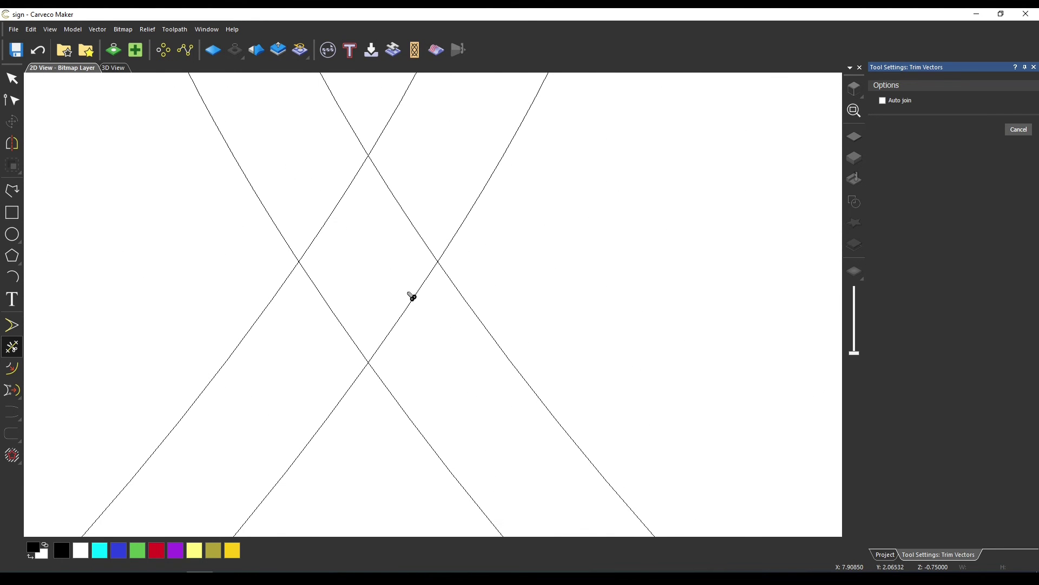
# Step: Trim the four overlapping segments at the lower crossing, then return to the Select tool
pyautogui.click(409, 216)
pyautogui.click(346, 198)
pyautogui.click(338, 319)
pyautogui.click(402, 314)
pyautogui.scroll(-5, 401, 313)
pyautogui.press('Escape')
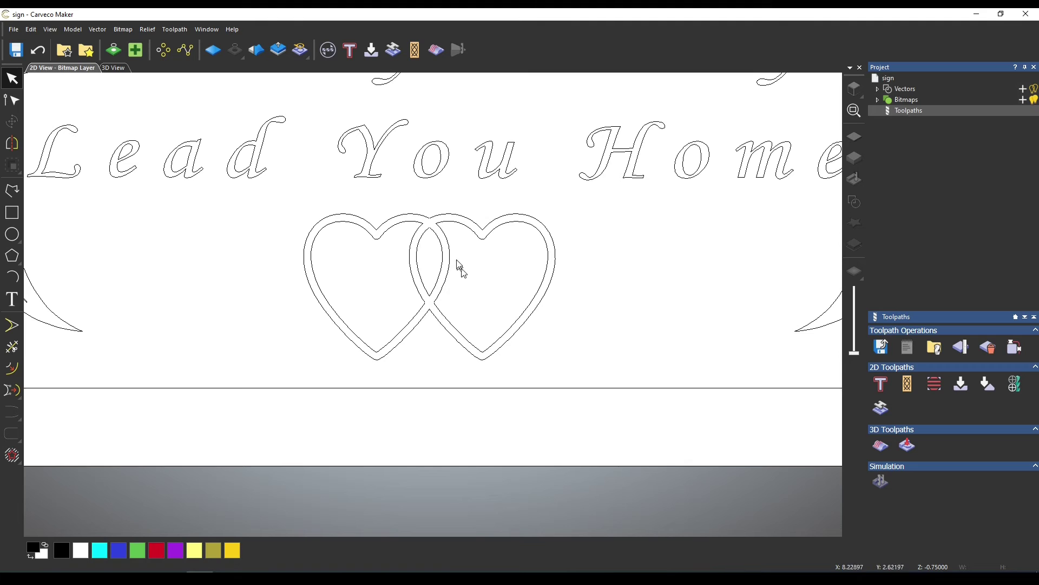
# Step: Select the inner lens-shaped curve and join its ends from the right-click menu
pyautogui.click(443, 236)
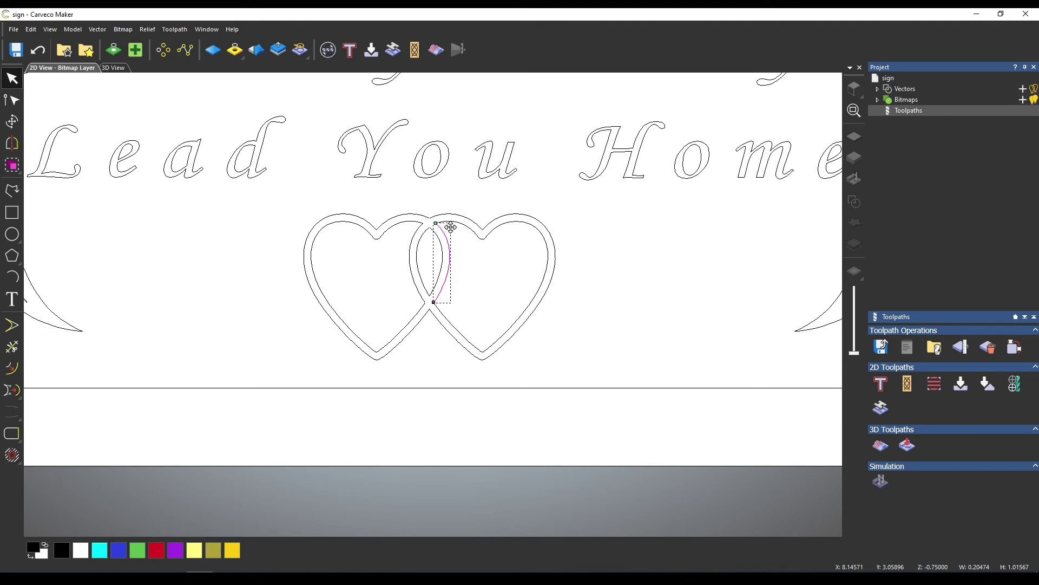
pyautogui.click(468, 231)
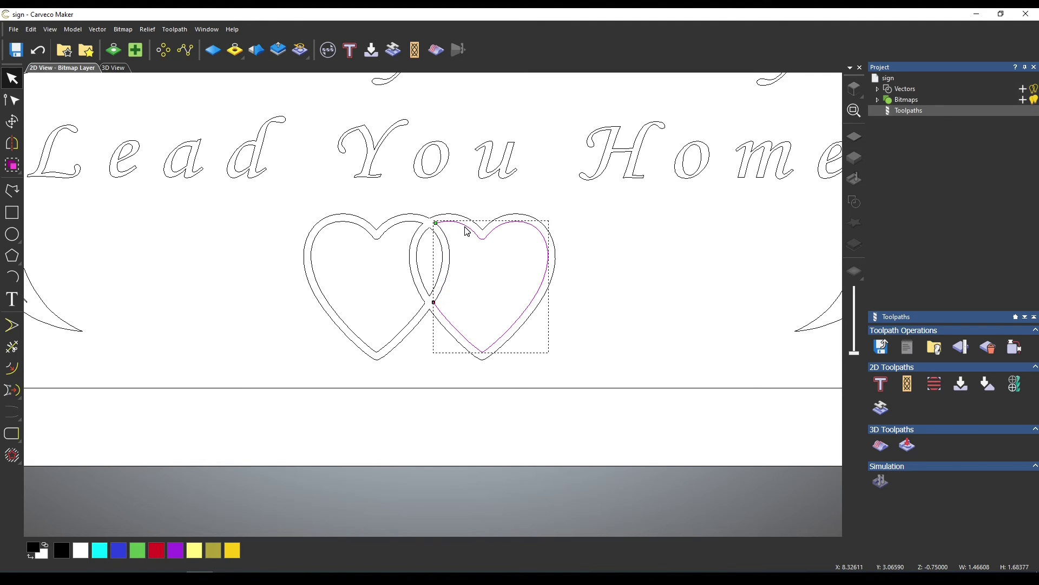
pyautogui.click(441, 245)
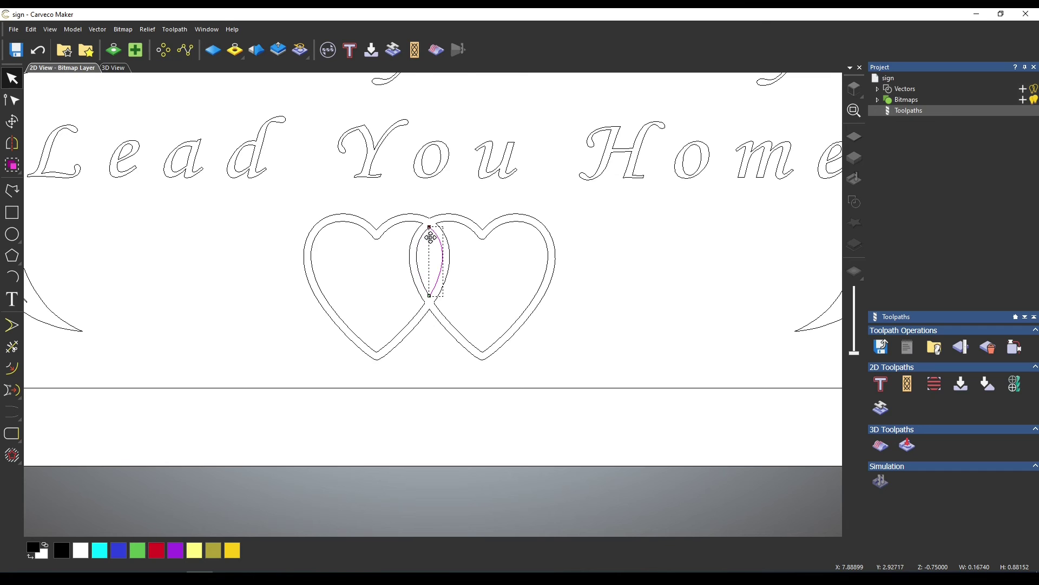
pyautogui.scroll(4, 431, 237)
pyautogui.click(515, 237)
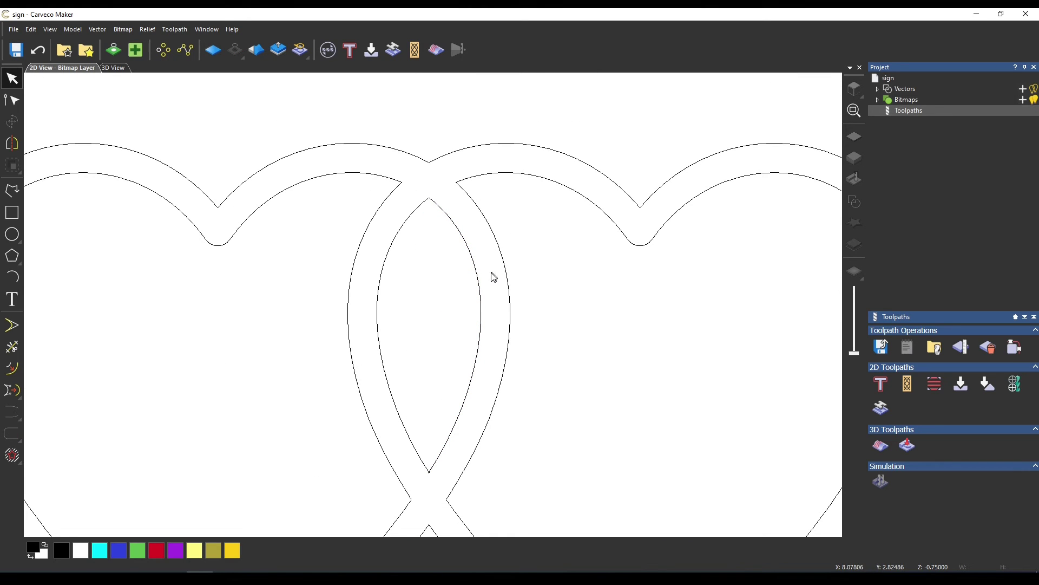
pyautogui.moveTo(483, 283); pyautogui.dragTo(384, 259)
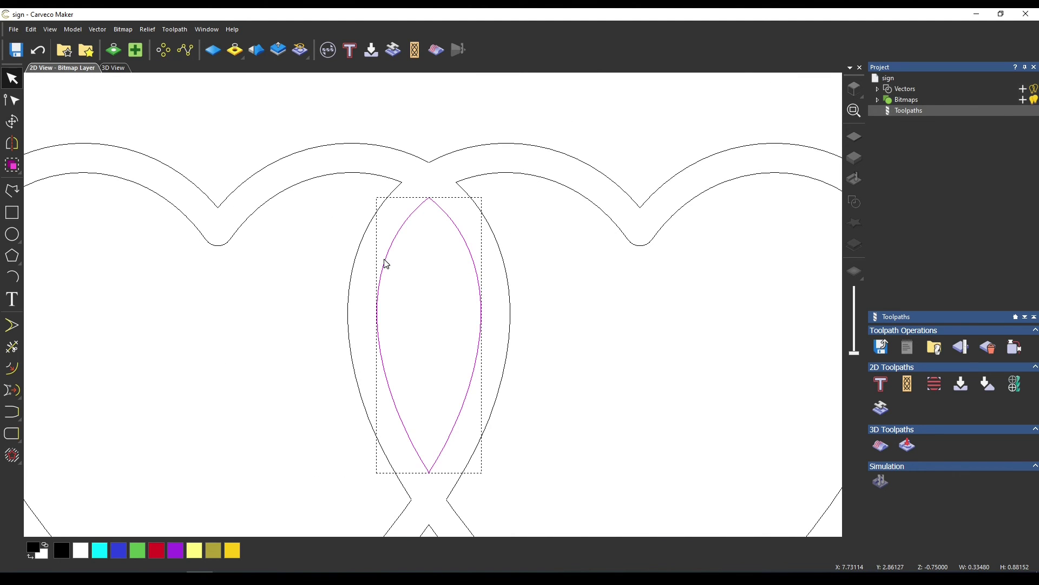
pyautogui.rightClick(385, 260)
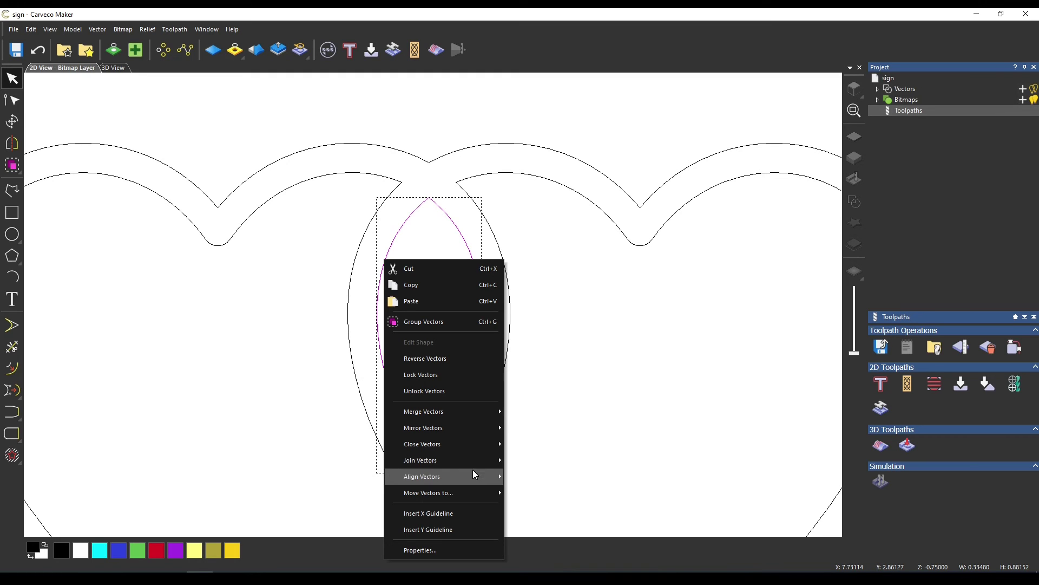
pyautogui.moveTo(474, 476)
pyautogui.click(553, 494)
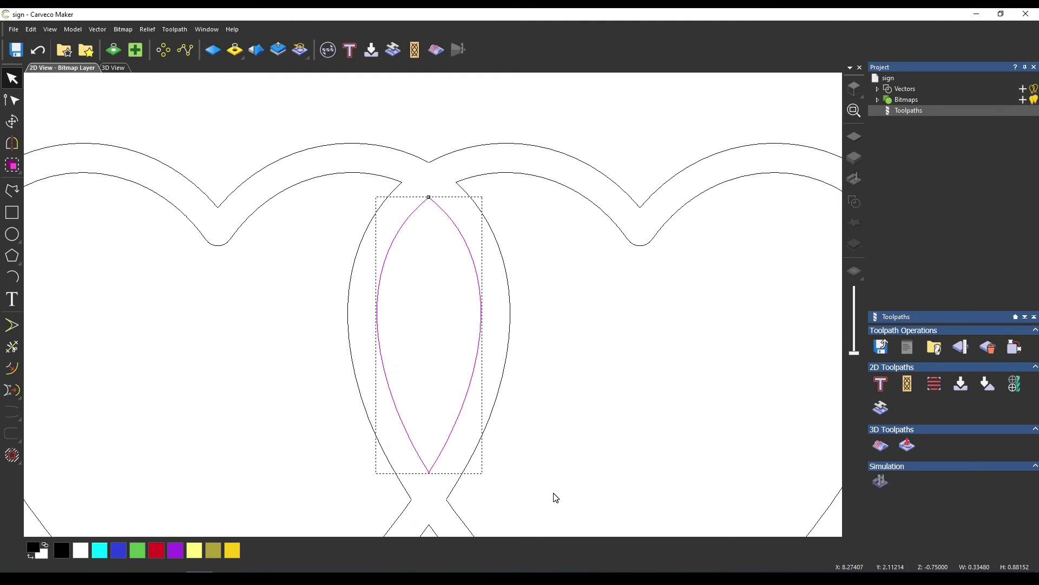
# Step: Join the right heart's outer curve piece with Vector > Join > Move End Nodes
pyautogui.click(466, 357)
pyautogui.click(475, 359)
pyautogui.click(504, 240)
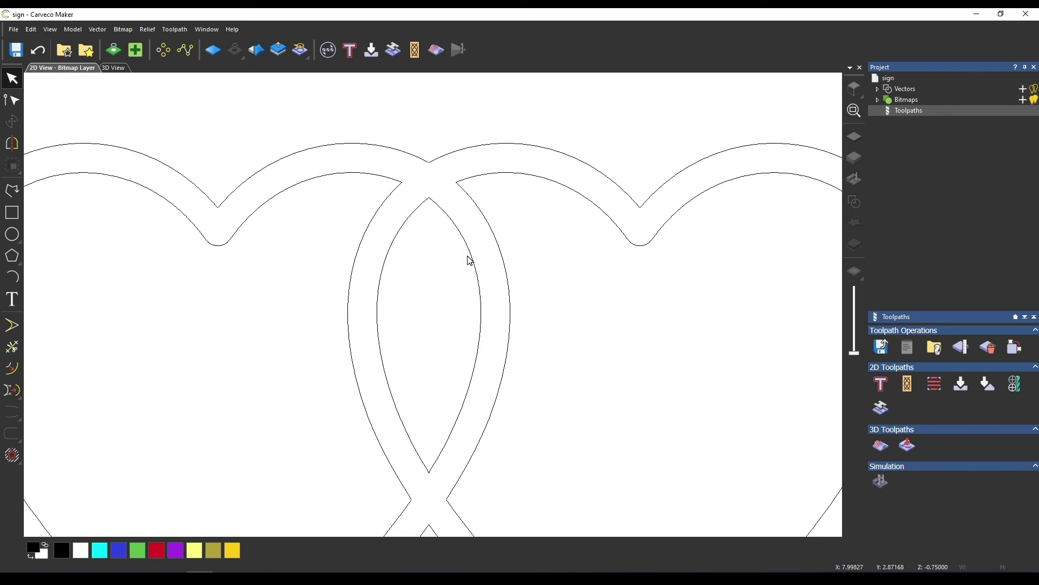
pyautogui.click(474, 261)
pyautogui.moveTo(526, 210); pyautogui.dragTo(445, 171)
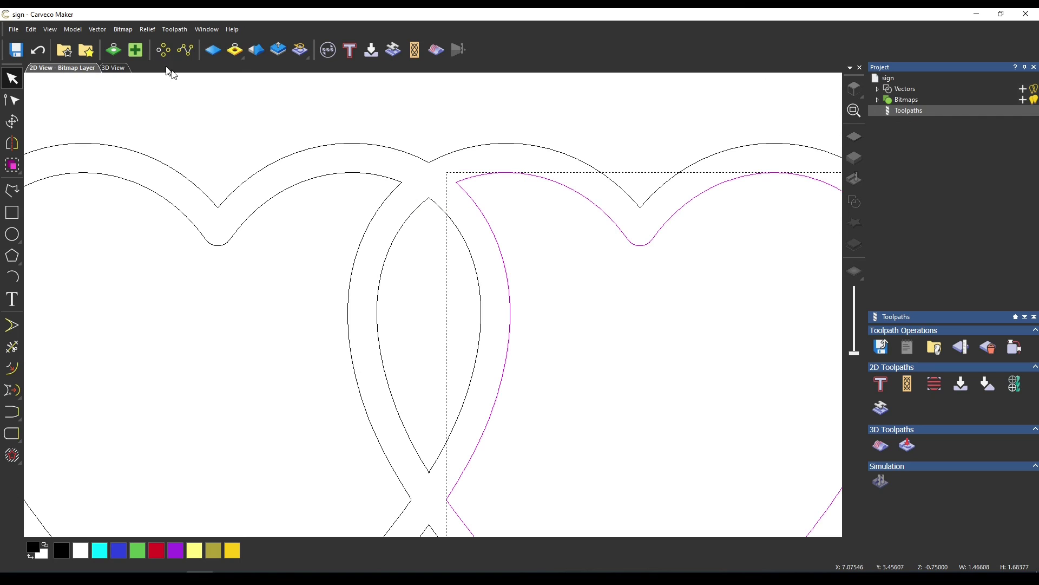
pyautogui.click(90, 30)
pyautogui.moveTo(154, 132)
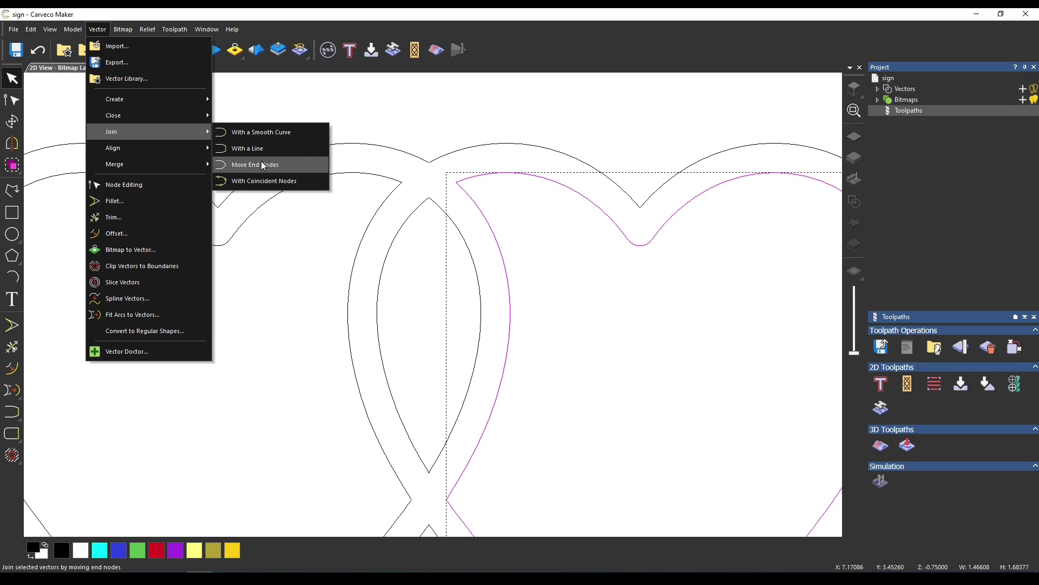
pyautogui.click(270, 165)
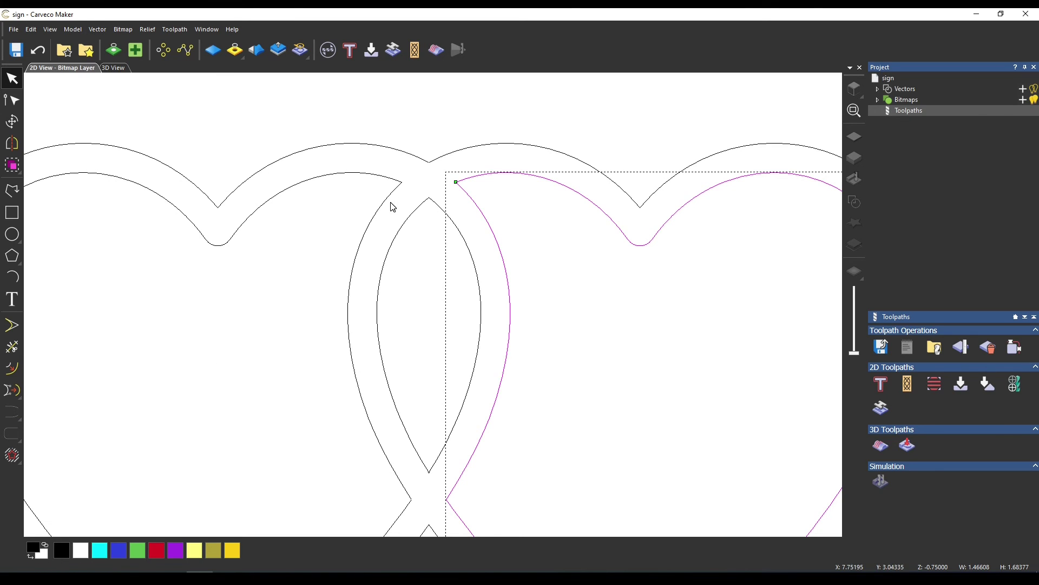
# Step: Join the left heart's outer curve and the top curve using Join Vectors > Move End Points
pyautogui.moveTo(390, 204); pyautogui.dragTo(327, 172)
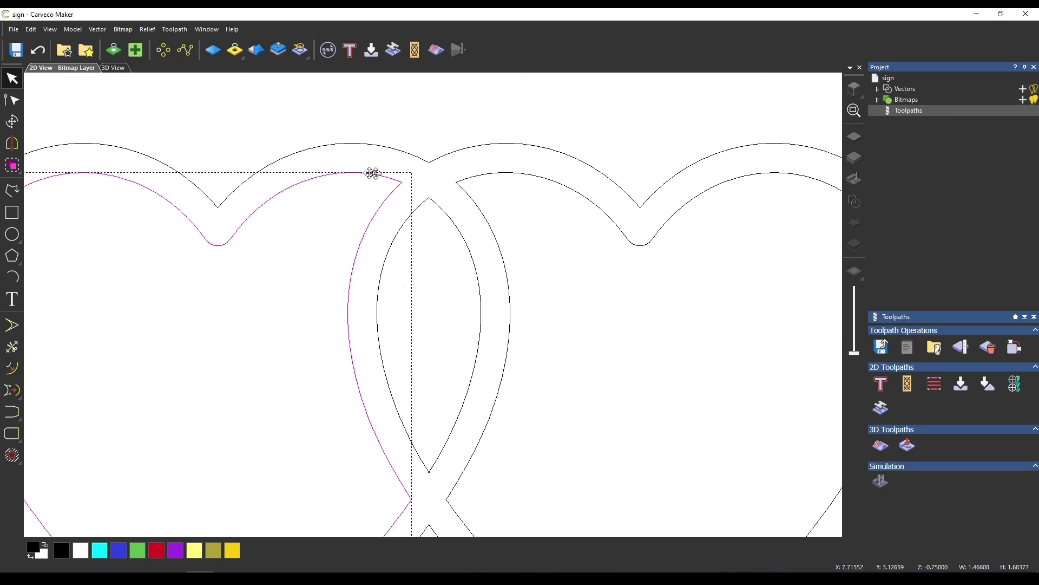
pyautogui.rightClick(366, 172)
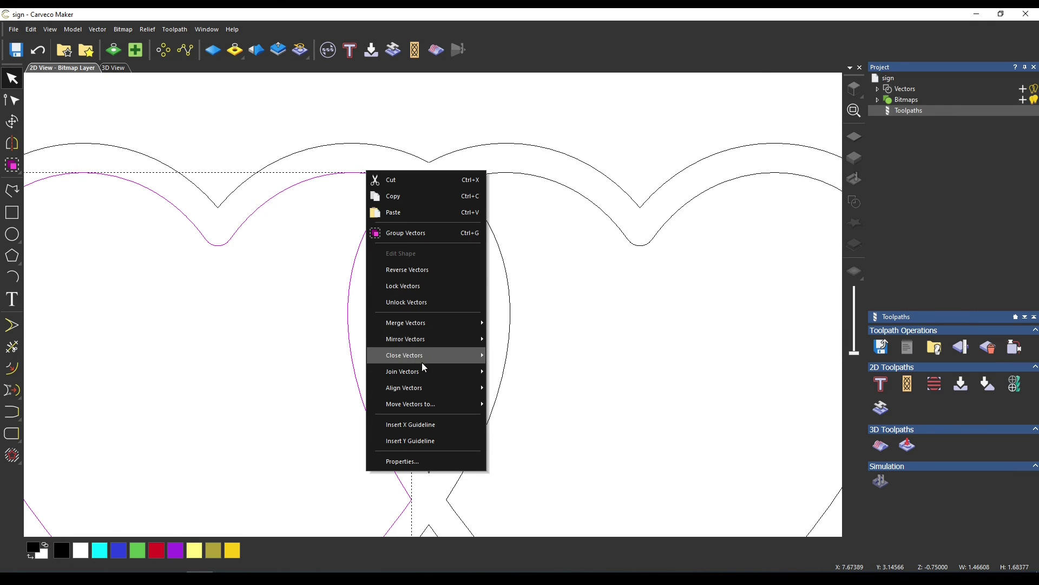
pyautogui.moveTo(427, 372)
pyautogui.click(540, 404)
pyautogui.moveTo(458, 164); pyautogui.dragTo(421, 159)
pyautogui.rightClick(422, 159)
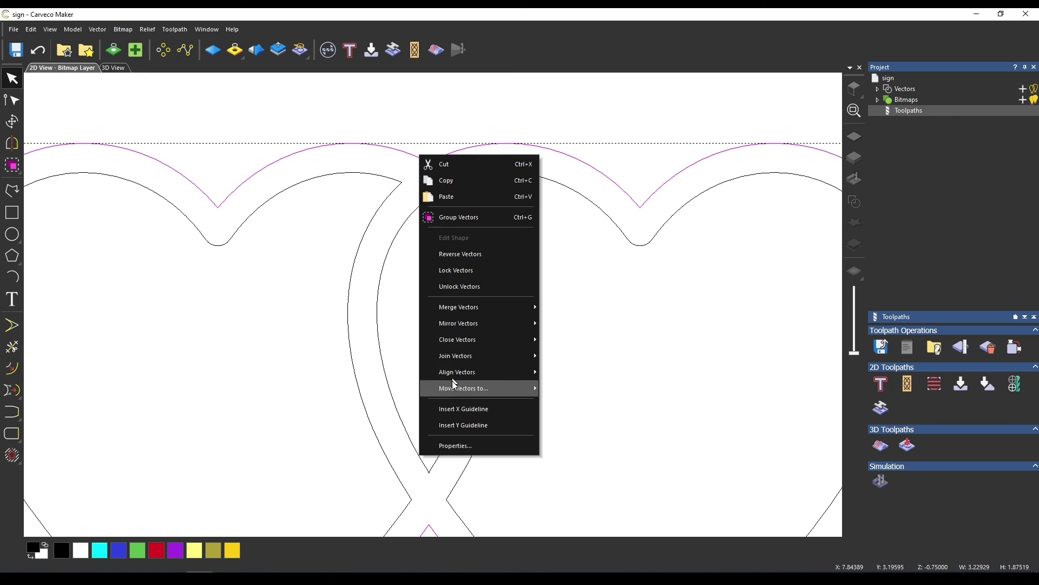
pyautogui.moveTo(460, 357)
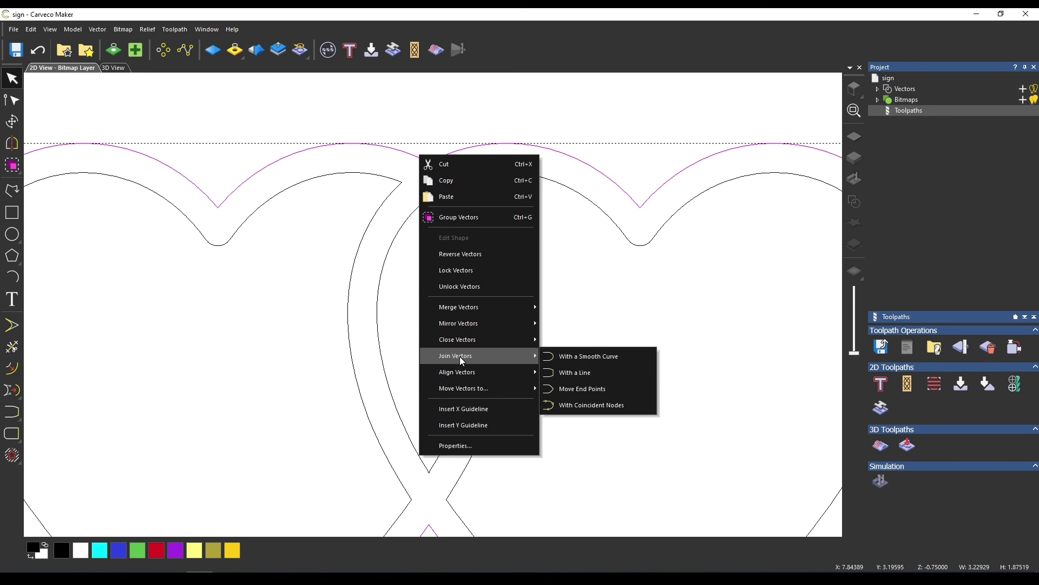
pyautogui.click(587, 389)
# Step: Marquee-select both rejoined hearts
pyautogui.click(512, 230)
pyautogui.scroll(-3, 514, 233)
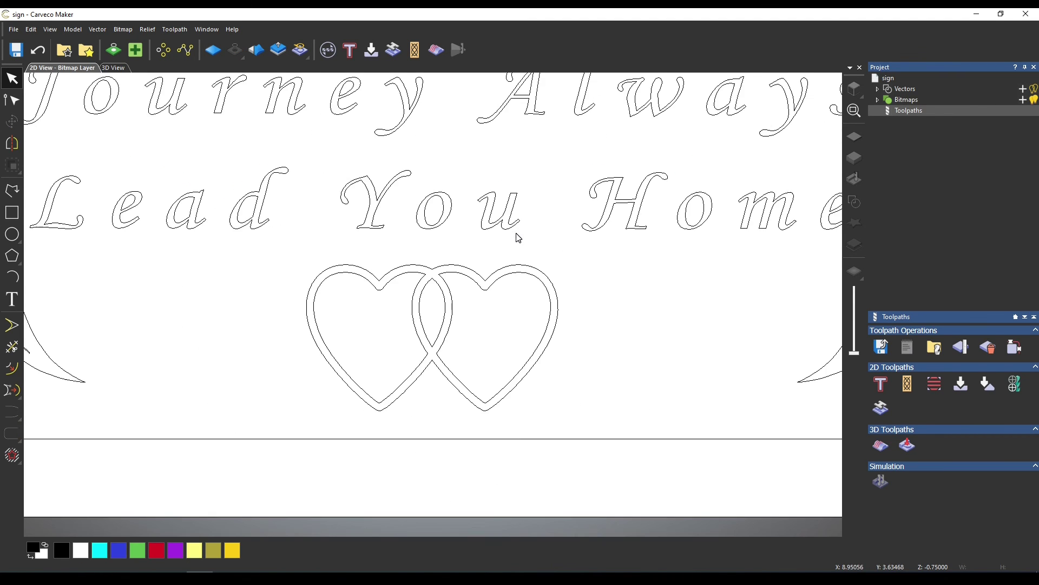
pyautogui.moveTo(504, 321); pyautogui.dragTo(379, 274)
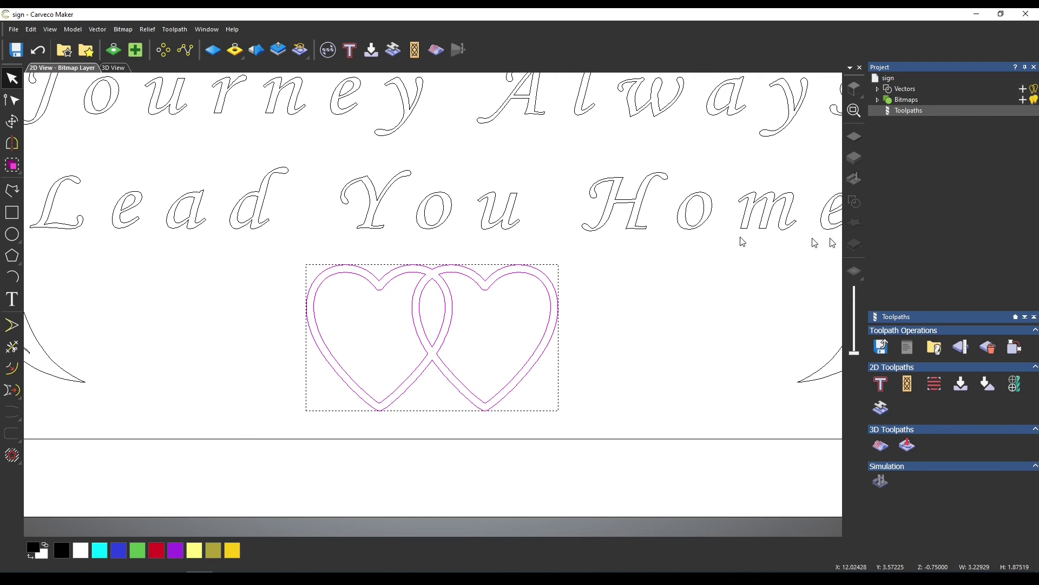
# Step: Set up V-Bit Carving with the Small V-Bit 1/4 Inch 90 degree tool from the Tool Database
pyautogui.click(988, 385)
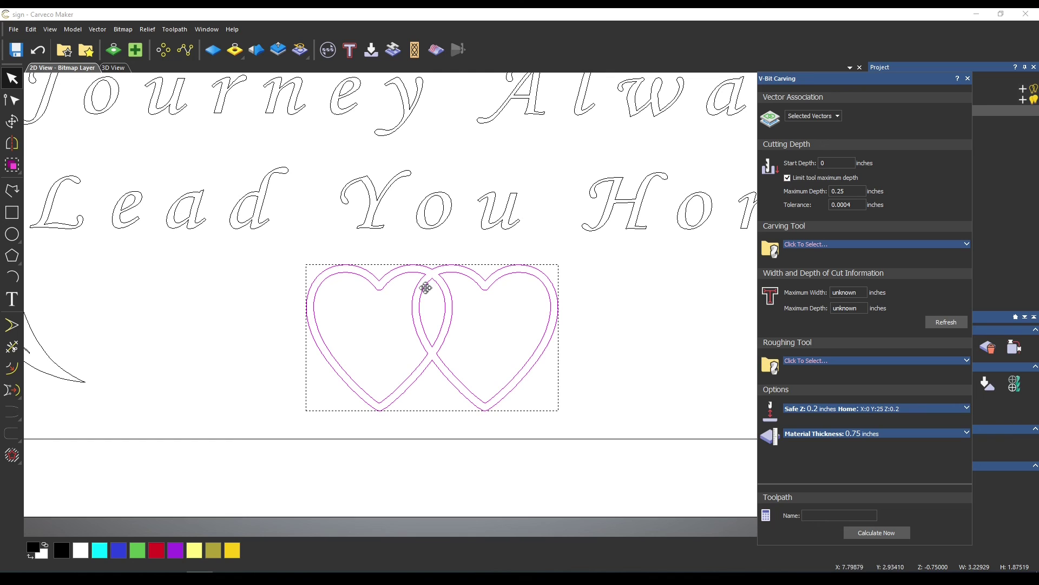
pyautogui.click(879, 245)
pyautogui.scroll(-3, 401, 318)
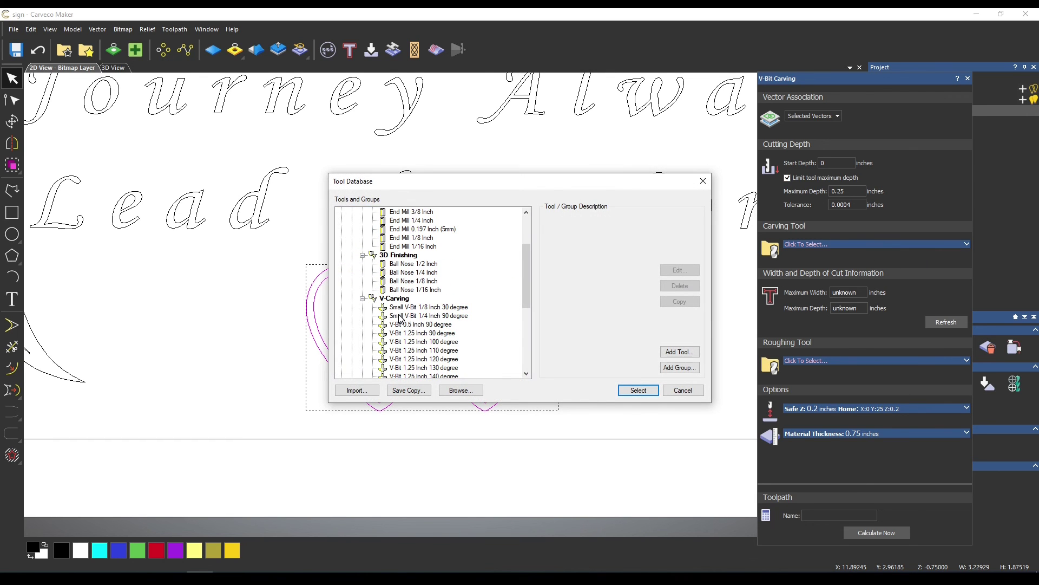
pyautogui.click(428, 315)
pyautogui.click(639, 390)
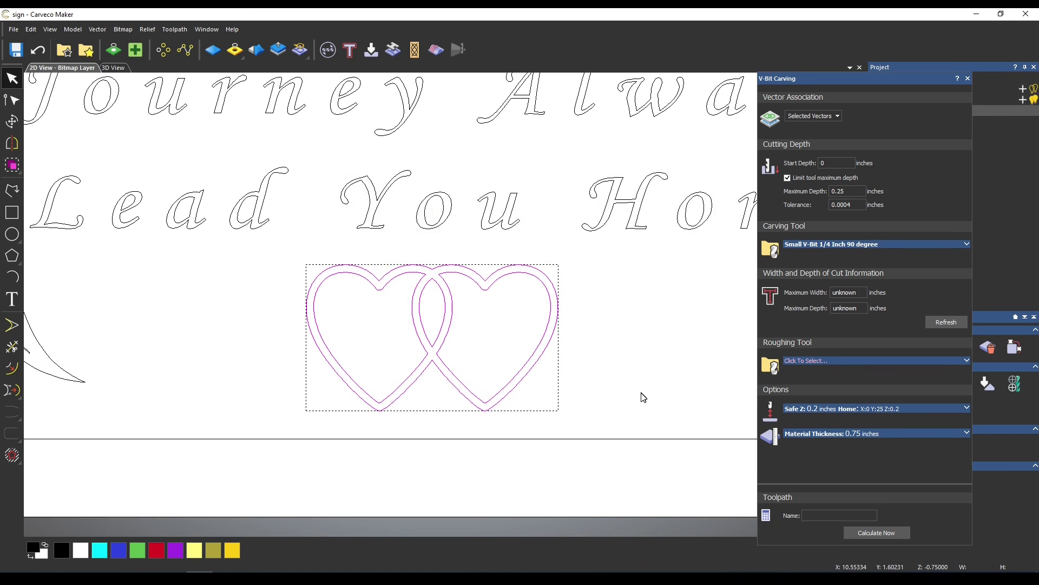
# Step: Calculate the V-bit carving toolpath and close the settings panel
pyautogui.click(901, 531)
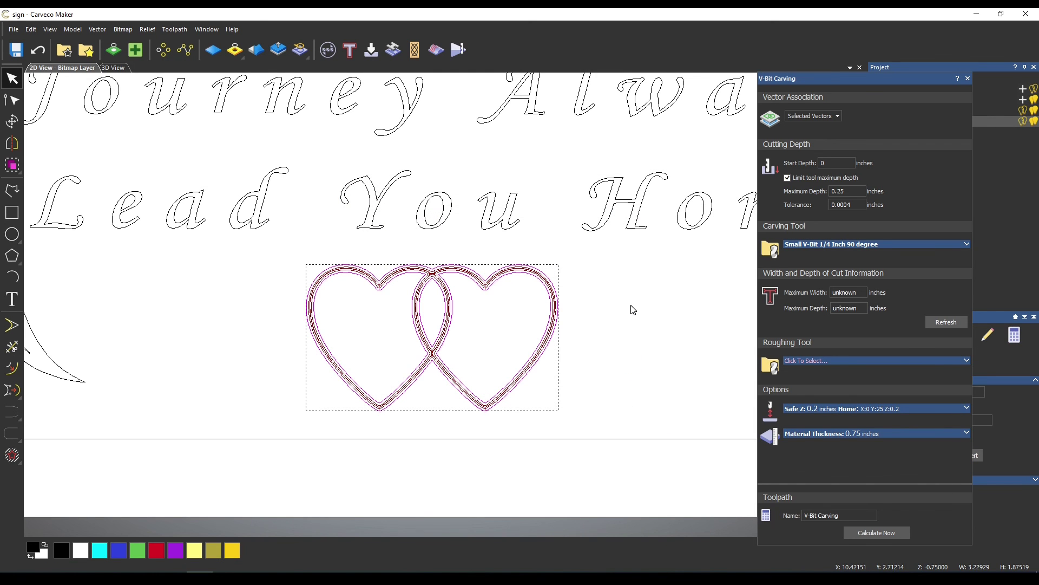
pyautogui.scroll(3, 486, 292)
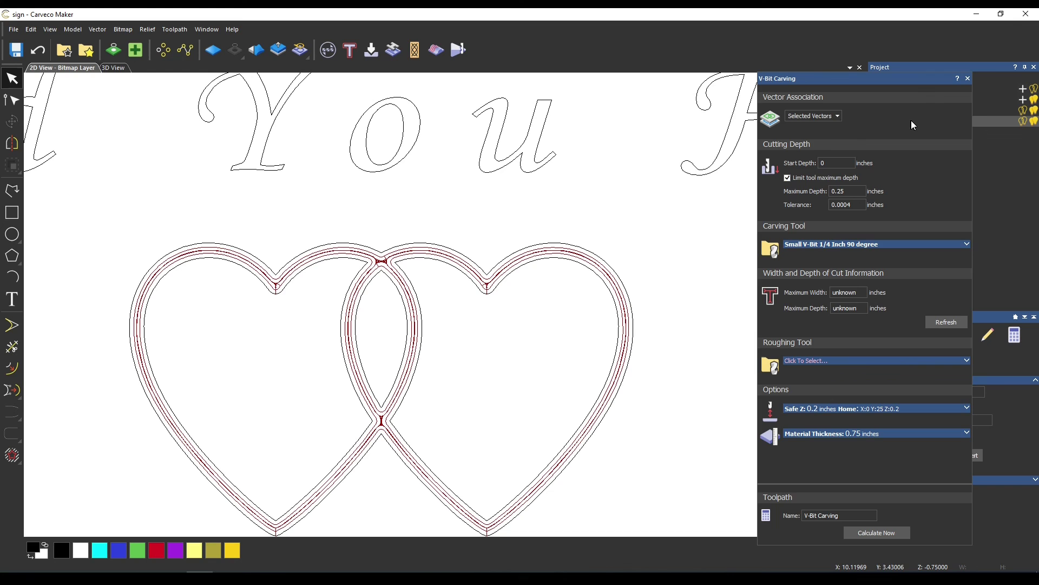
pyautogui.click(968, 78)
pyautogui.scroll(-4, 523, 295)
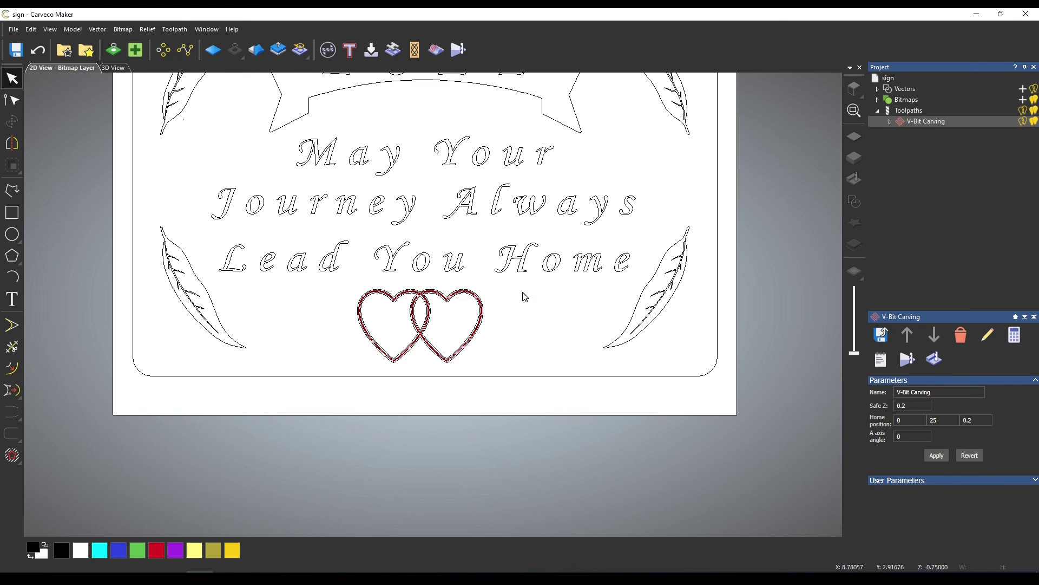
pyautogui.scroll(2, 440, 286)
pyautogui.scroll(3, 382, 293)
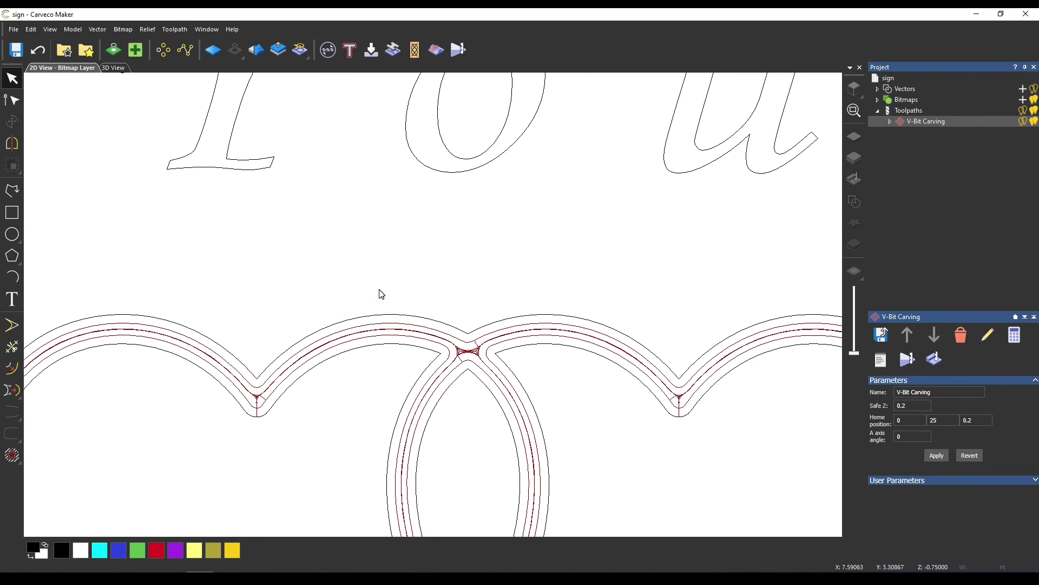
pyautogui.scroll(-2, 433, 304)
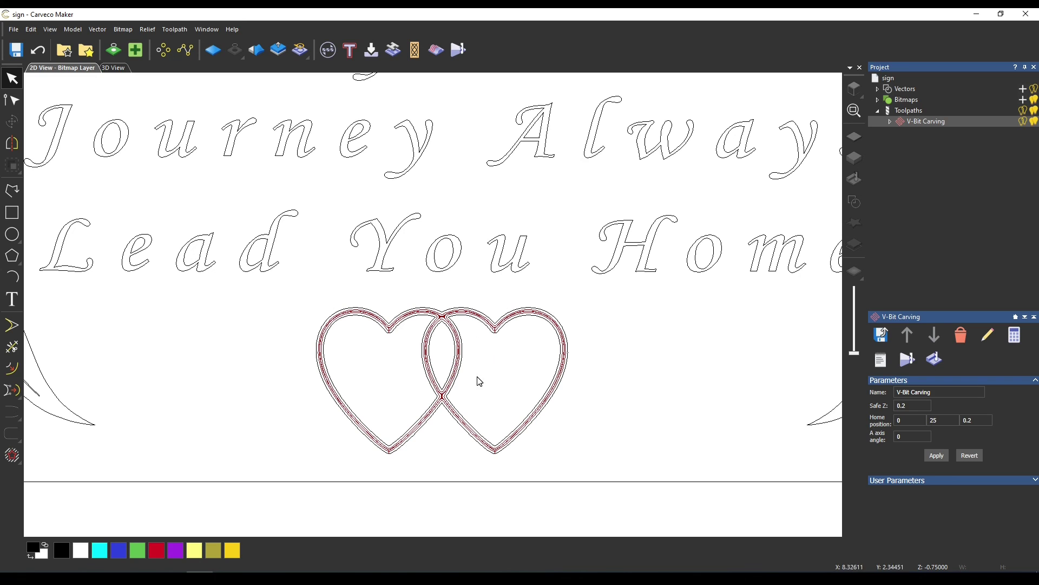